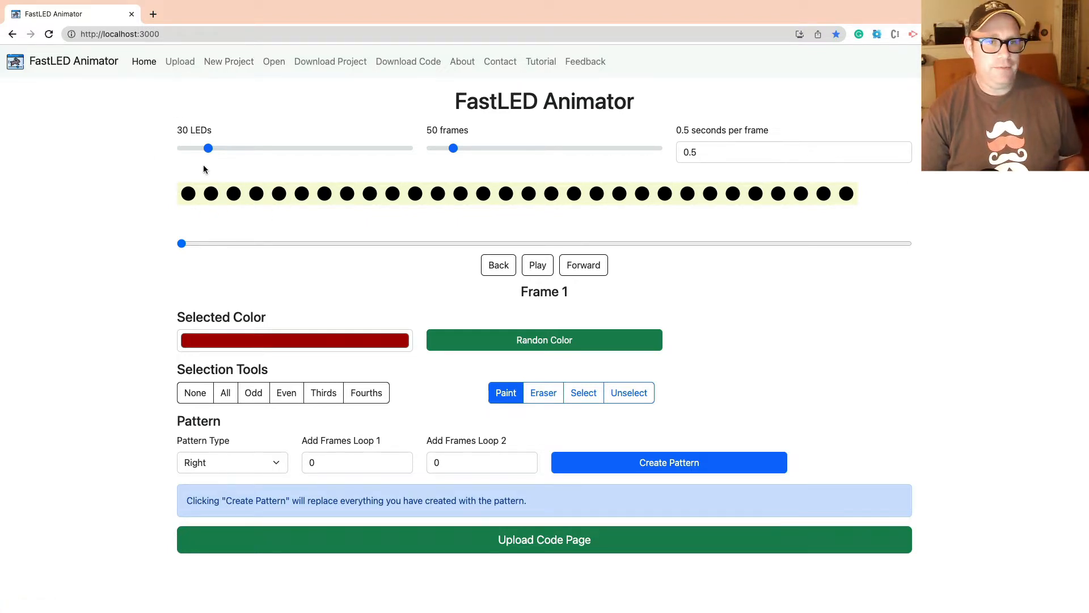
# - Set the project to 12 LEDs and 79 frames, and select the seconds-per-frame value
pyautogui.moveTo(210, 151)
pyautogui.mouseDown()
pyautogui.moveTo(408, 158)
pyautogui.moveTo(289, 143)
pyautogui.moveTo(192, 154)
pyautogui.mouseUp()
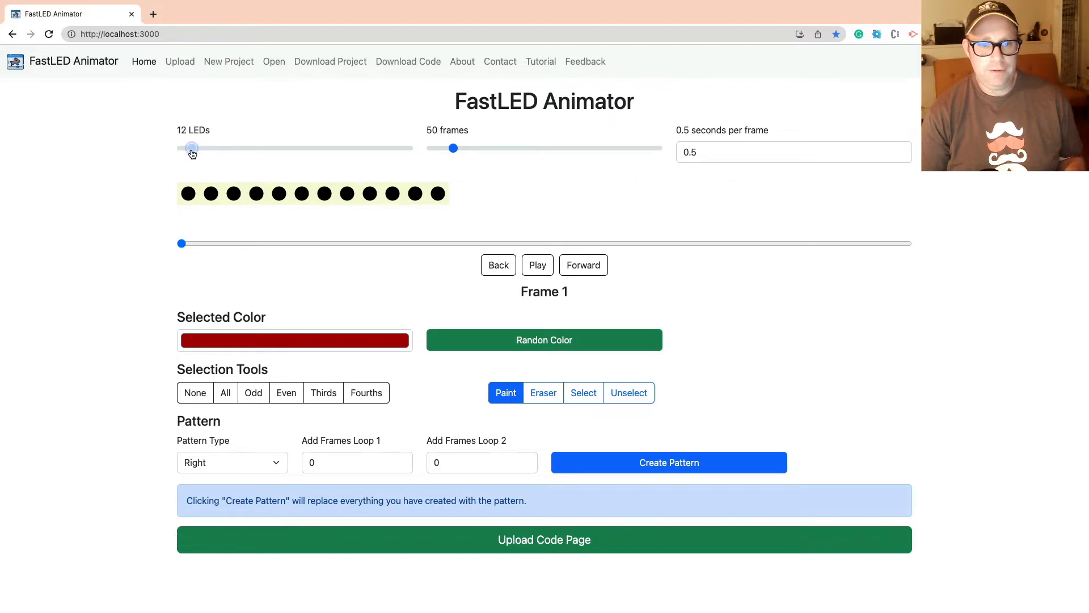
pyautogui.moveTo(459, 153); pyautogui.dragTo(462, 150)
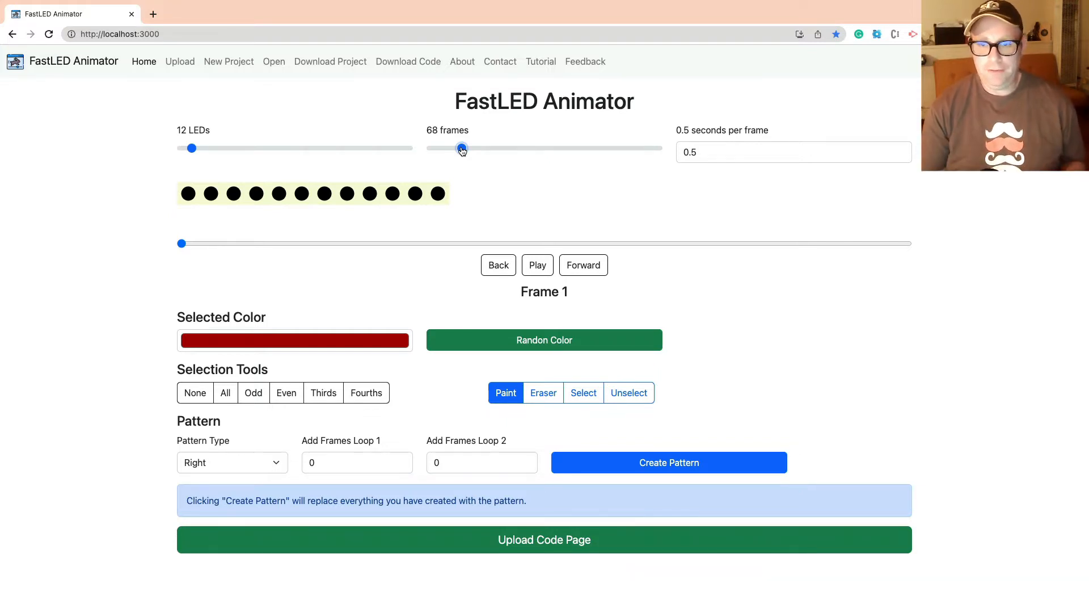
pyautogui.moveTo(462, 150)
pyautogui.mouseDown()
pyautogui.moveTo(692, 155)
pyautogui.moveTo(466, 151)
pyautogui.mouseUp()
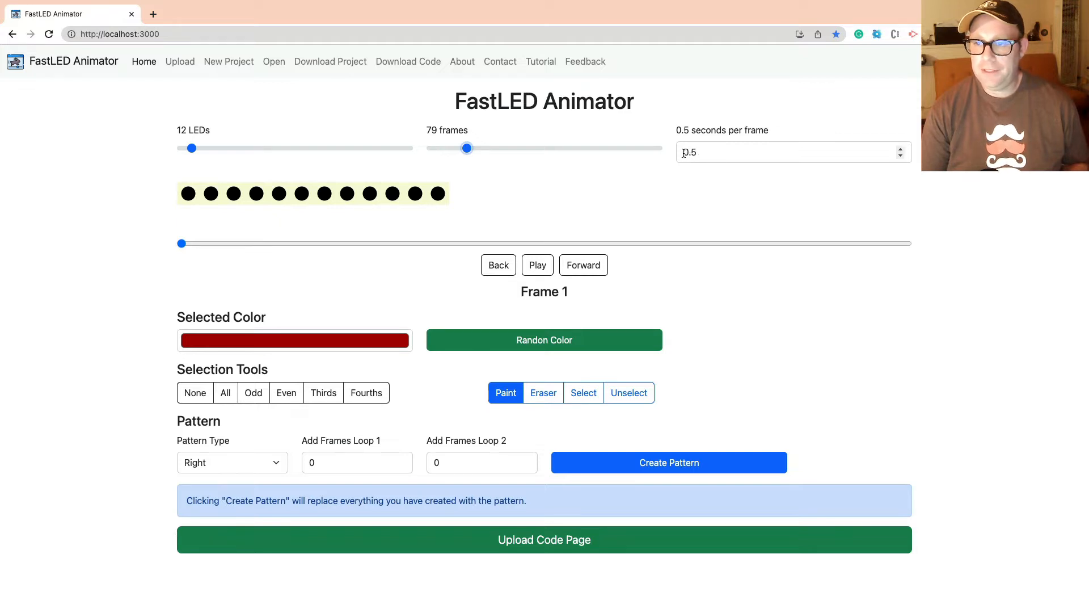
pyautogui.moveTo(685, 154); pyautogui.dragTo(703, 152)
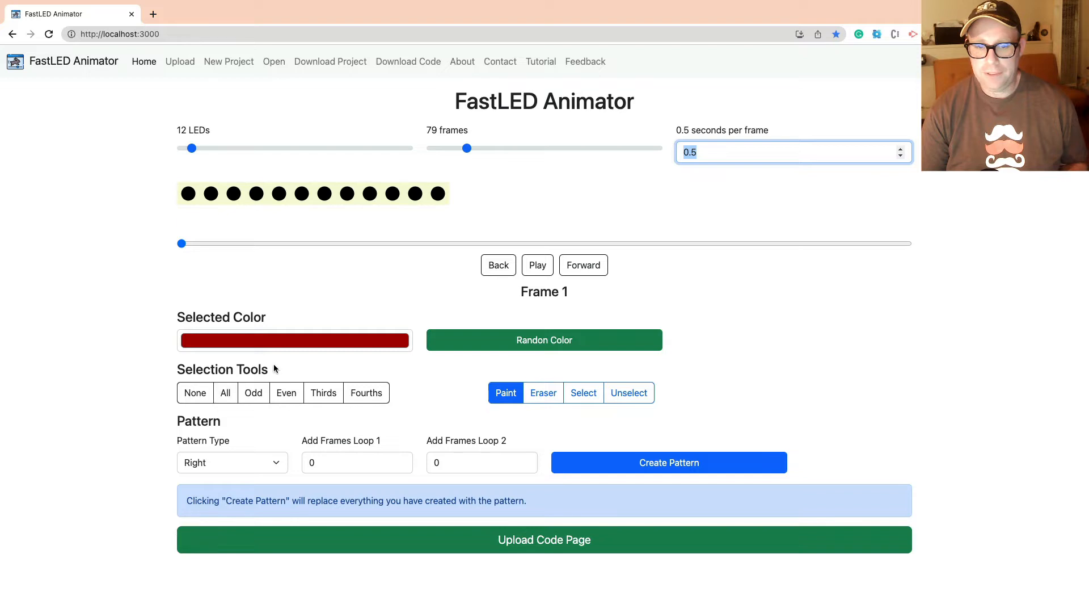
# - Generate random paint colors repeatedly until a dark red is the selected color
pyautogui.click(493, 345)
pyautogui.click(493, 345)
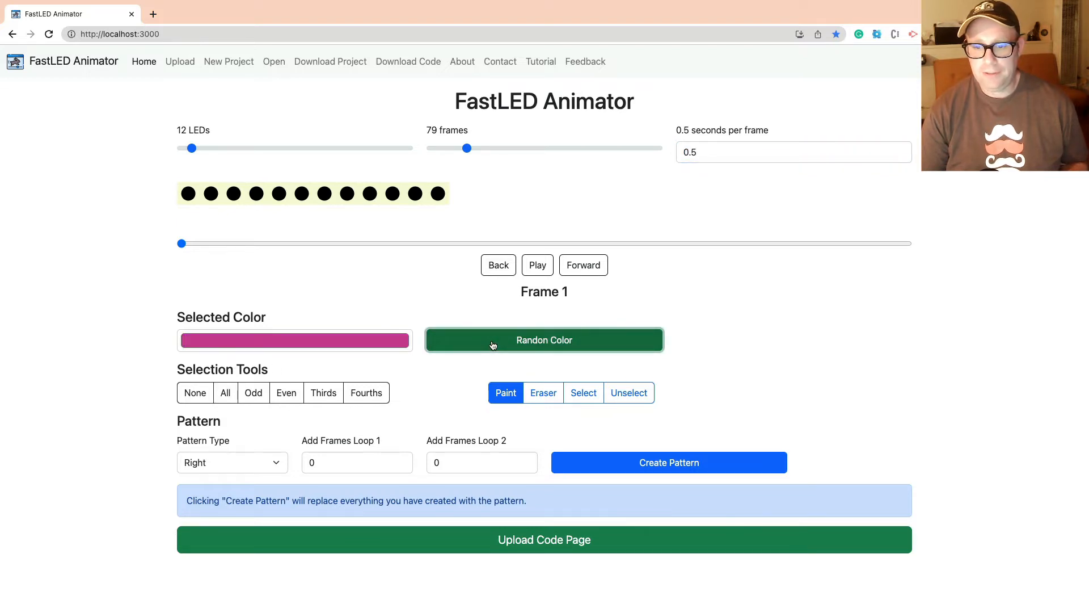
pyautogui.click(492, 345)
pyautogui.click(492, 345)
pyautogui.click(492, 345)
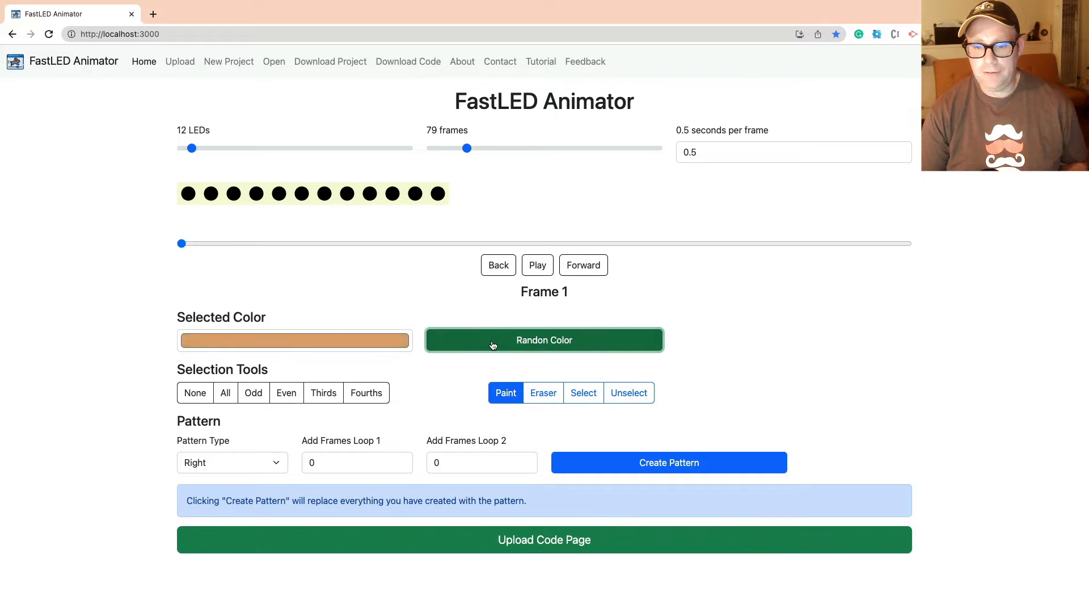
pyautogui.click(493, 345)
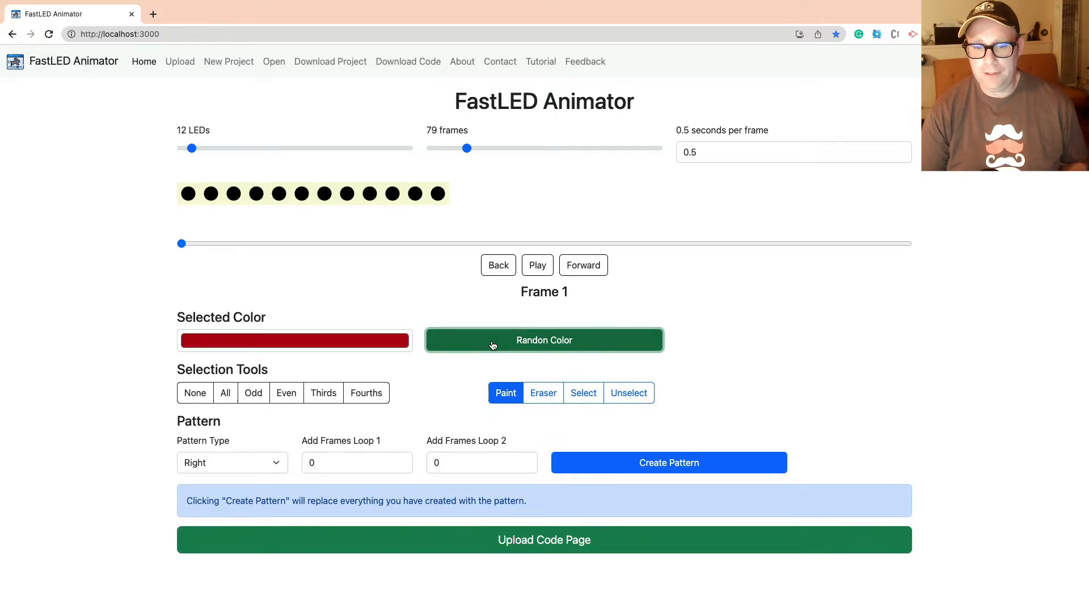
# - Select all LEDs in frame 1, color them red (RGB 194, 30, 47), and clear the selection
pyautogui.click(225, 393)
pyautogui.click(268, 350)
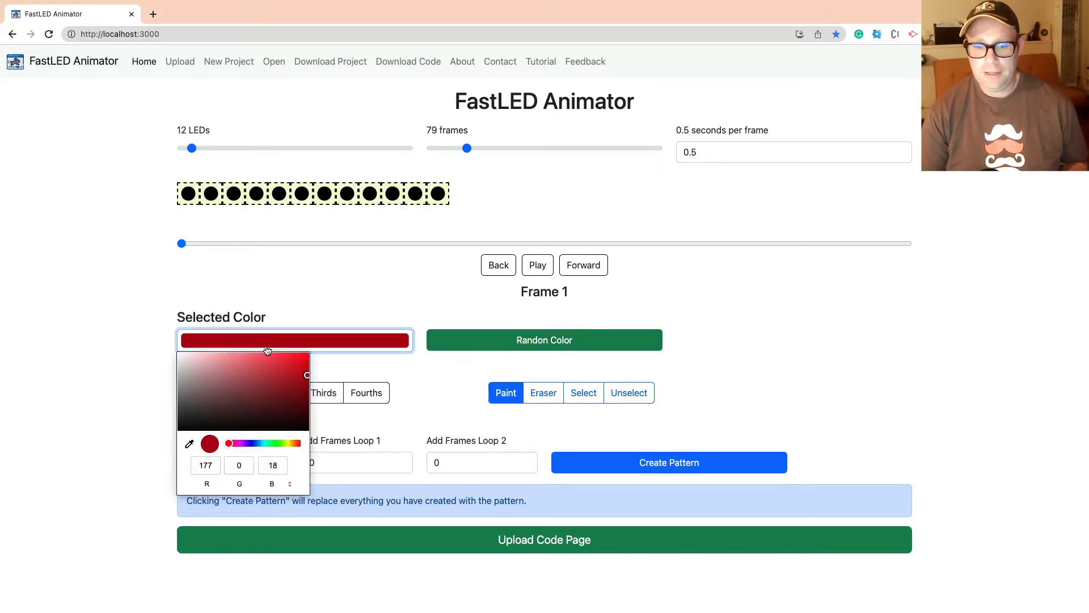
pyautogui.moveTo(267, 367)
pyautogui.mouseDown()
pyautogui.moveTo(274, 389)
pyautogui.moveTo(302, 362)
pyautogui.moveTo(272, 384)
pyautogui.moveTo(230, 379)
pyautogui.moveTo(295, 373)
pyautogui.mouseUp()
pyautogui.click(343, 370)
pyautogui.click(203, 394)
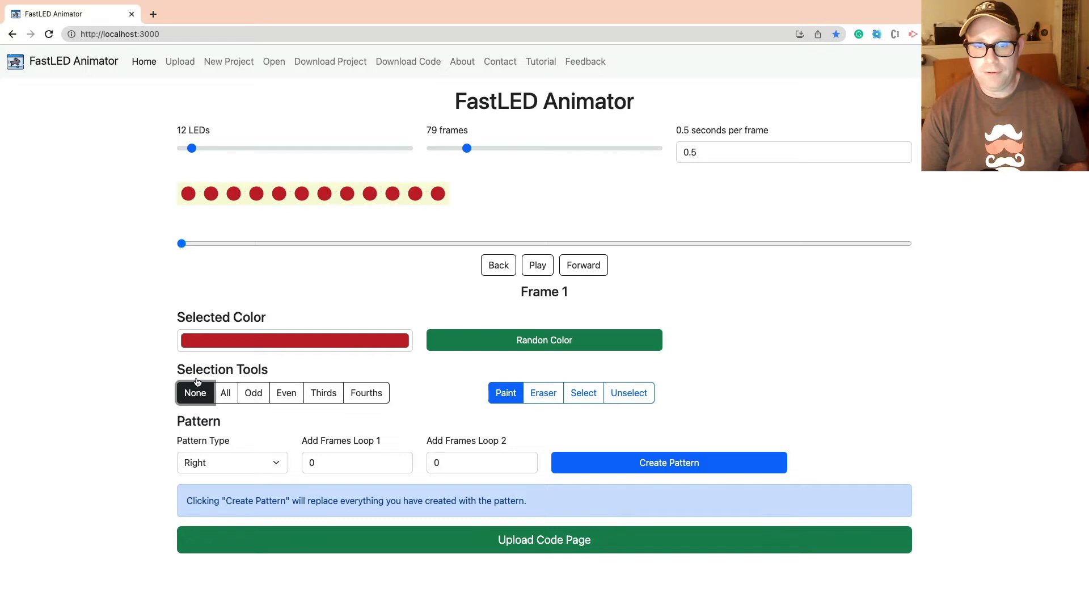
# - Select only the odd LEDs in frame 1 and color them green
pyautogui.click(225, 392)
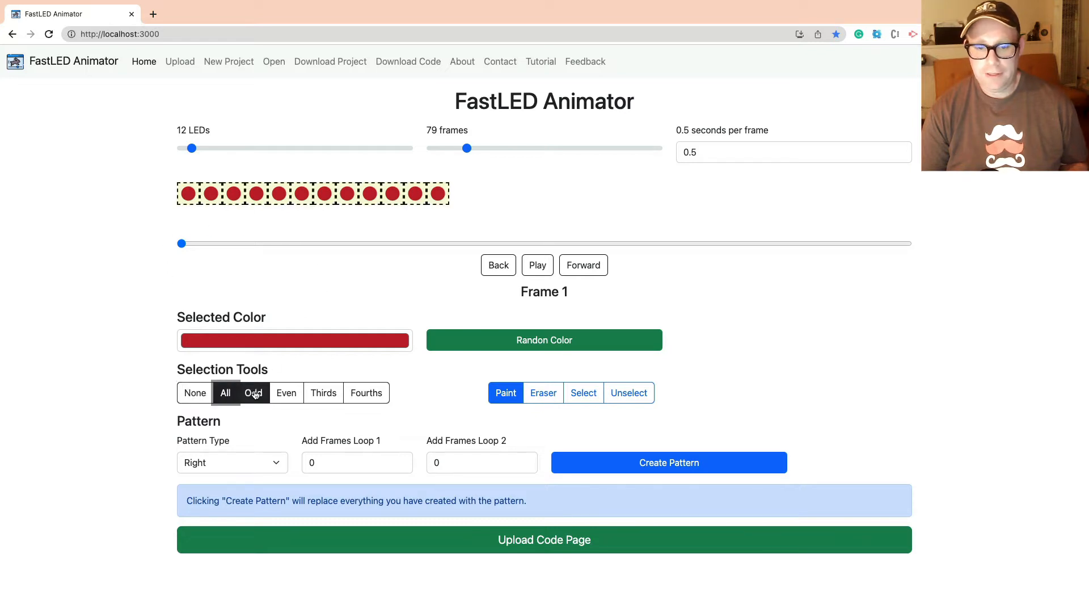
pyautogui.click(253, 393)
pyautogui.click(234, 345)
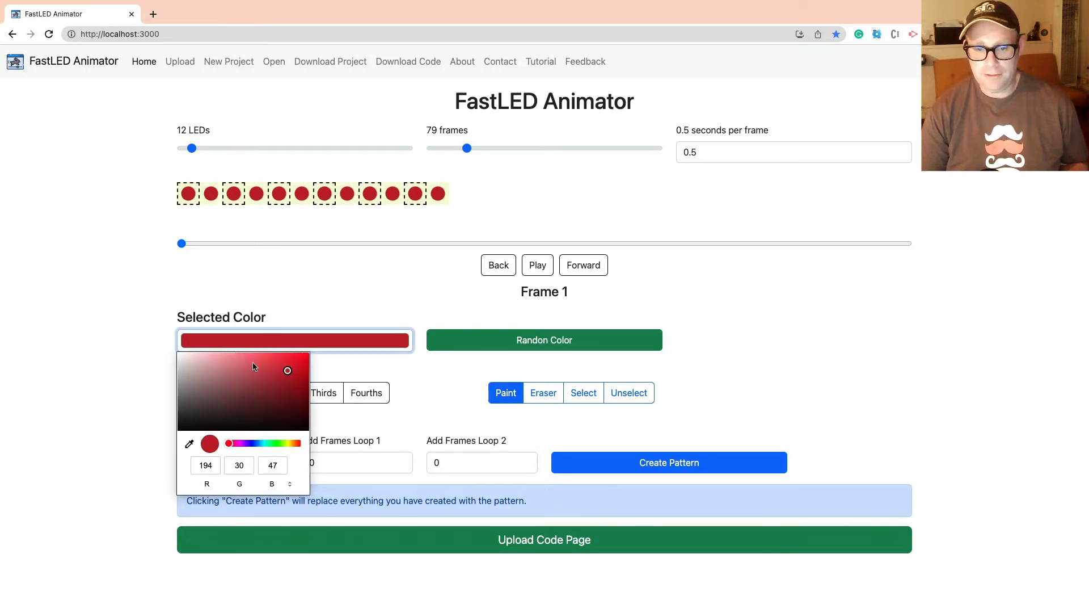
pyautogui.click(276, 443)
pyautogui.click(345, 365)
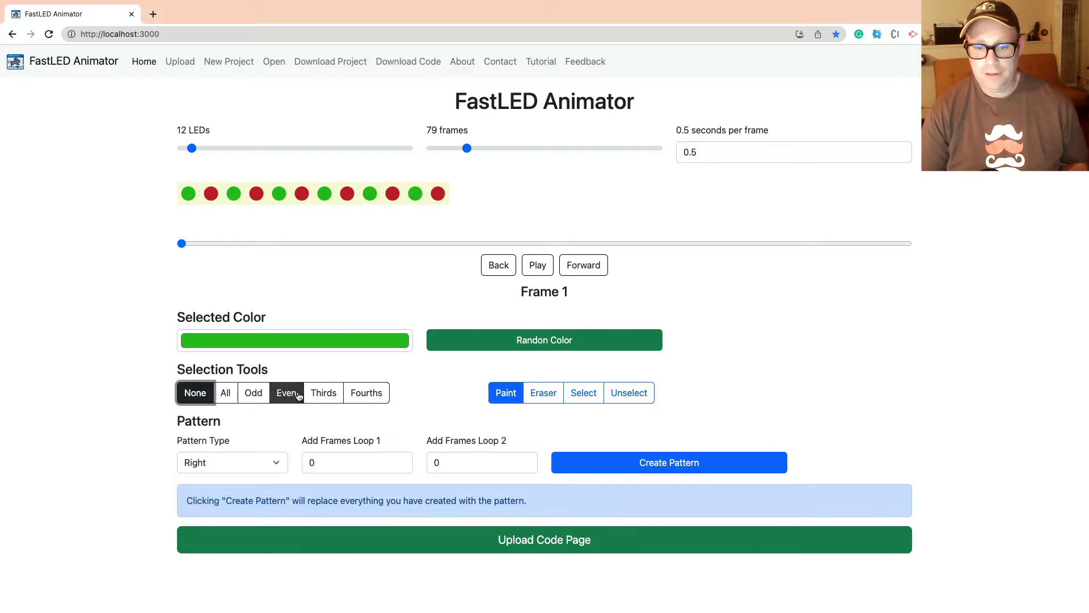
# - Select every third LED in frame 1 and color those LEDs orange-brown (RGB 194, 134, 30)
pyautogui.click(254, 396)
pyautogui.click(287, 395)
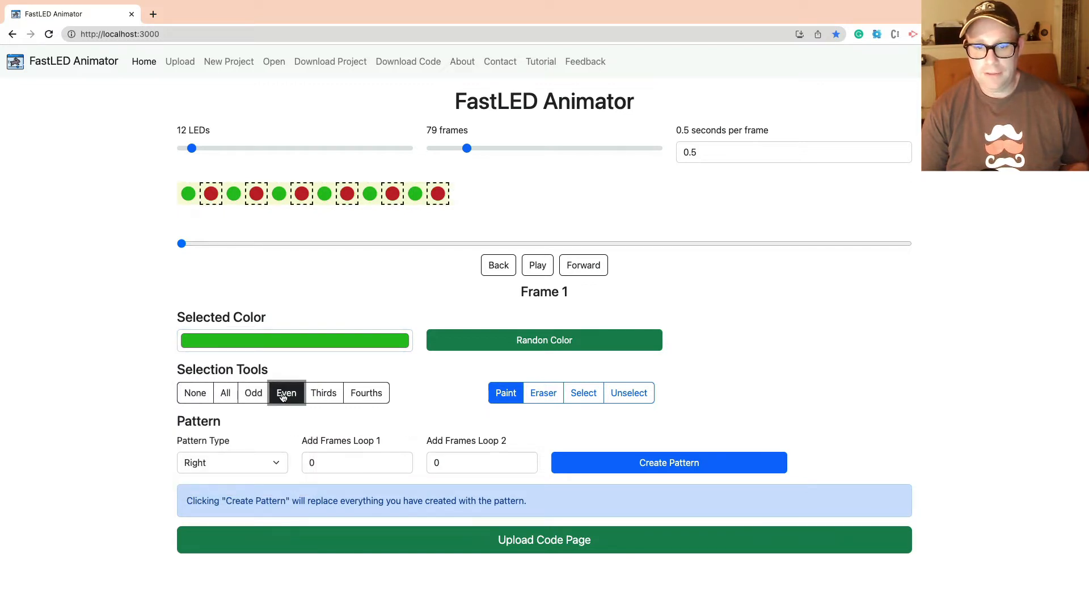
pyautogui.click(316, 396)
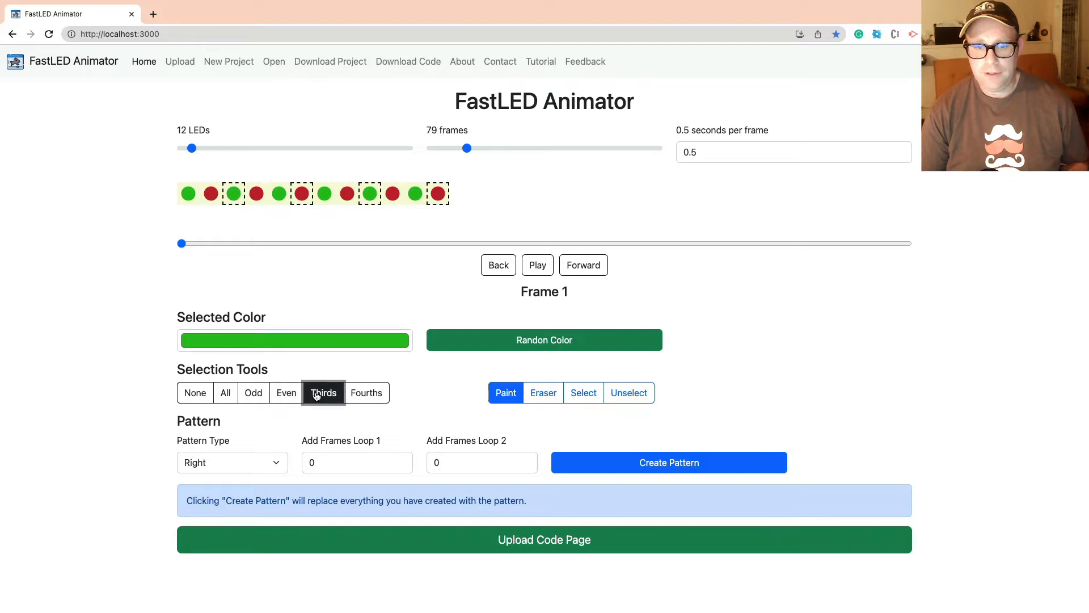
pyautogui.click(279, 349)
pyautogui.click(292, 445)
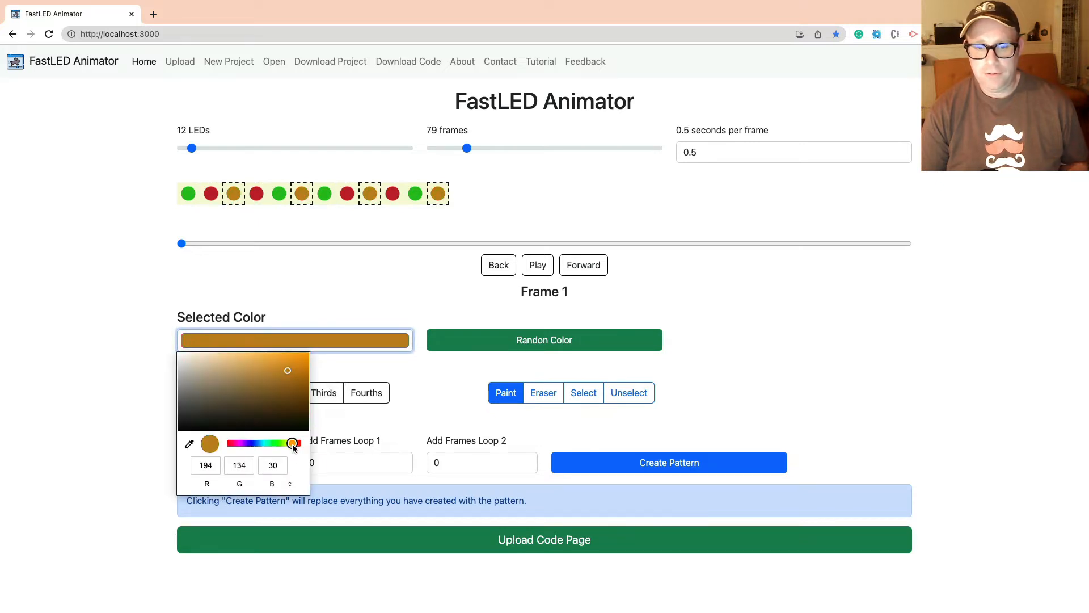
pyautogui.click(334, 371)
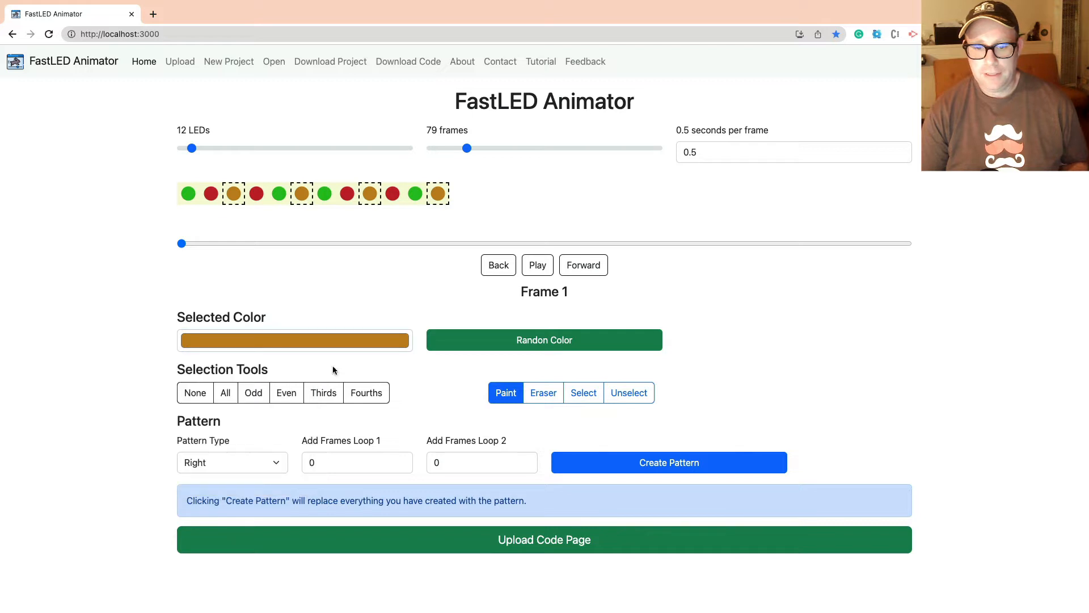
# - Select every fourth LED in frame 1, color those LEDs teal, and clear the selection
pyautogui.click(363, 393)
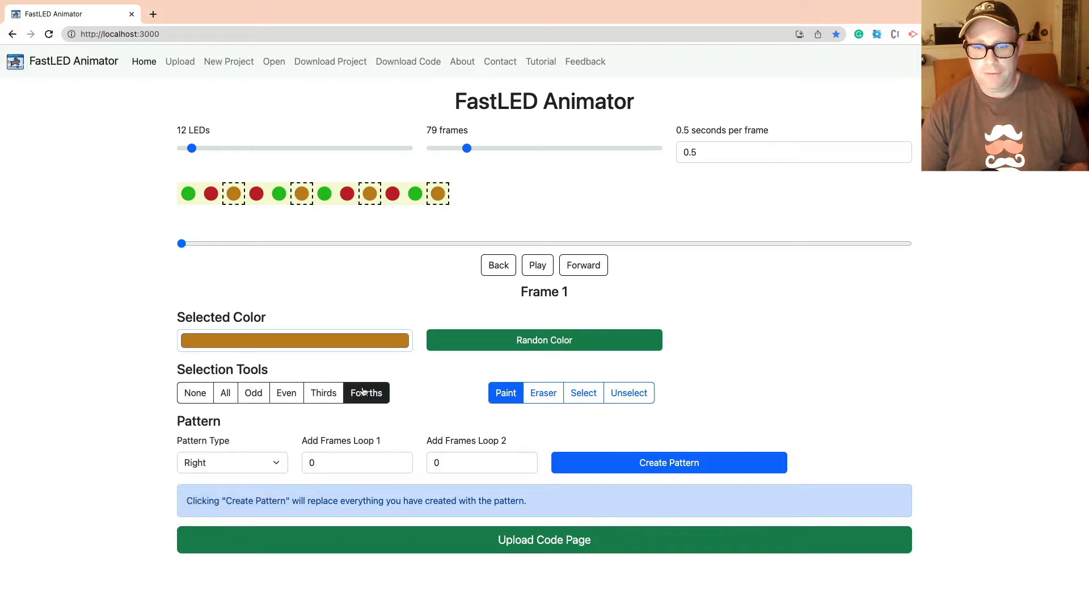
pyautogui.click(338, 347)
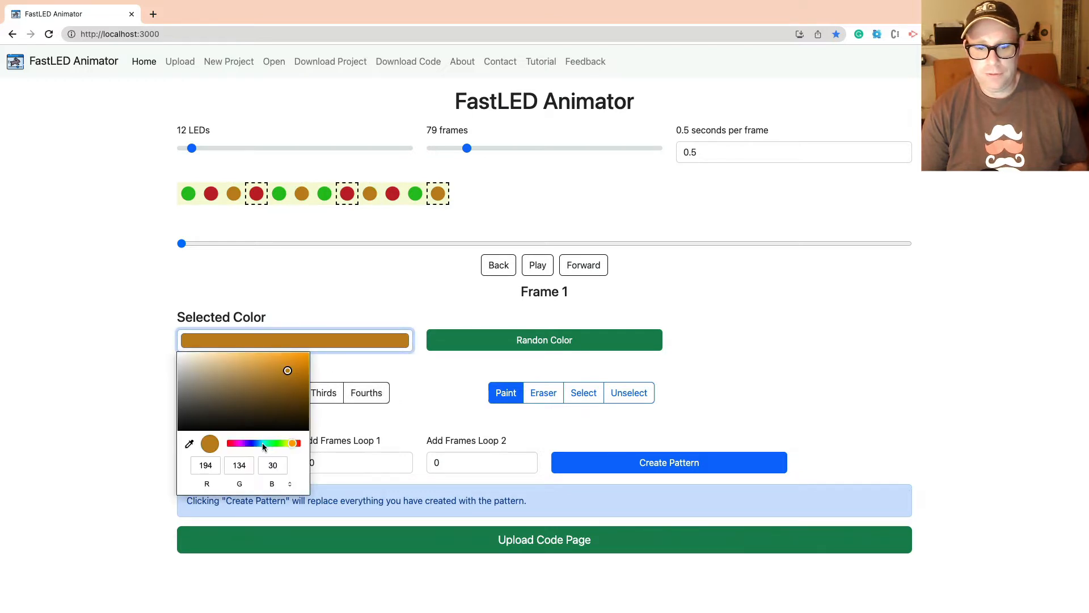
pyautogui.click(263, 443)
pyautogui.click(364, 377)
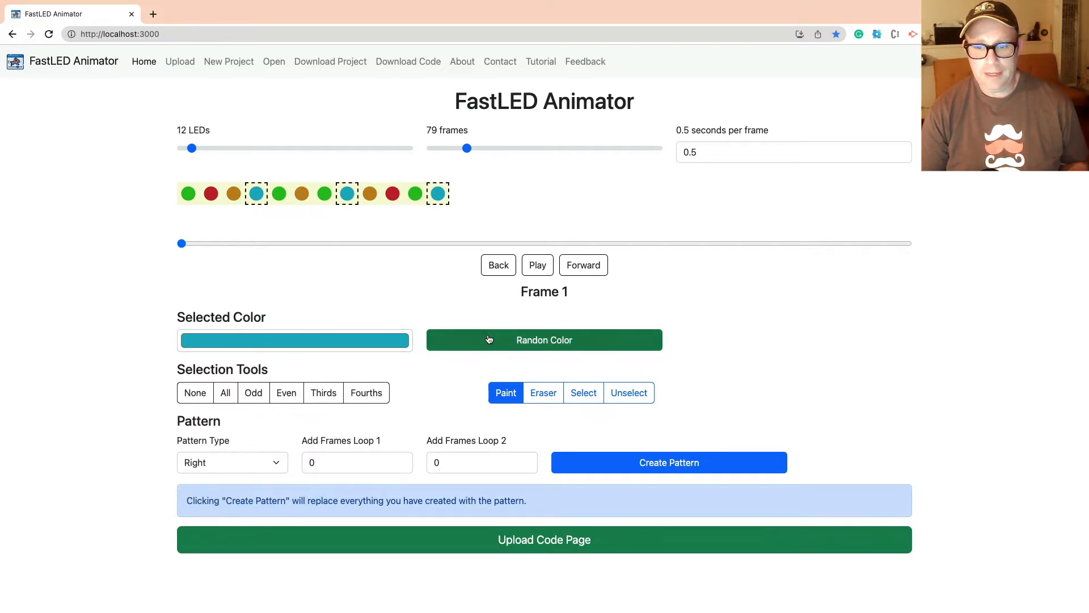
pyautogui.click(193, 397)
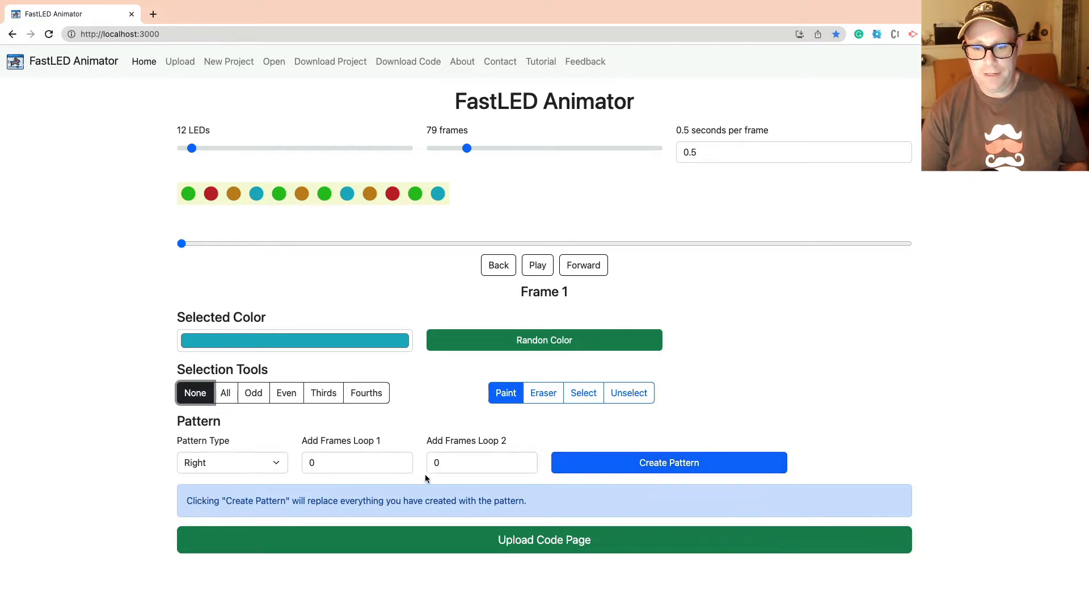
# - Create a Right pattern with 0 added frames for both loops, and preview its playback before returning to frame 1
pyautogui.click(591, 466)
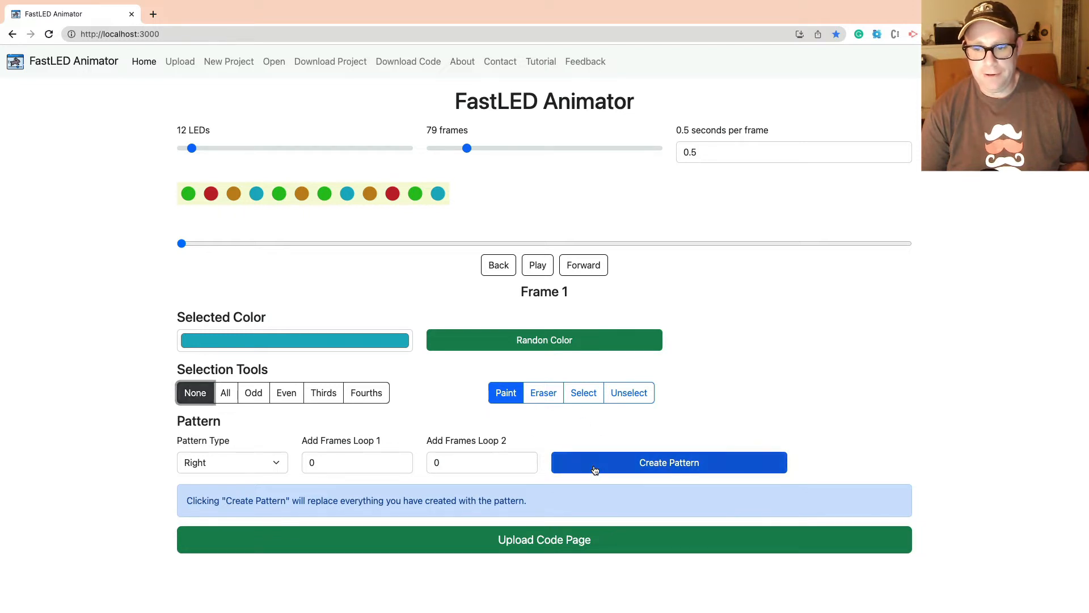
pyautogui.click(540, 273)
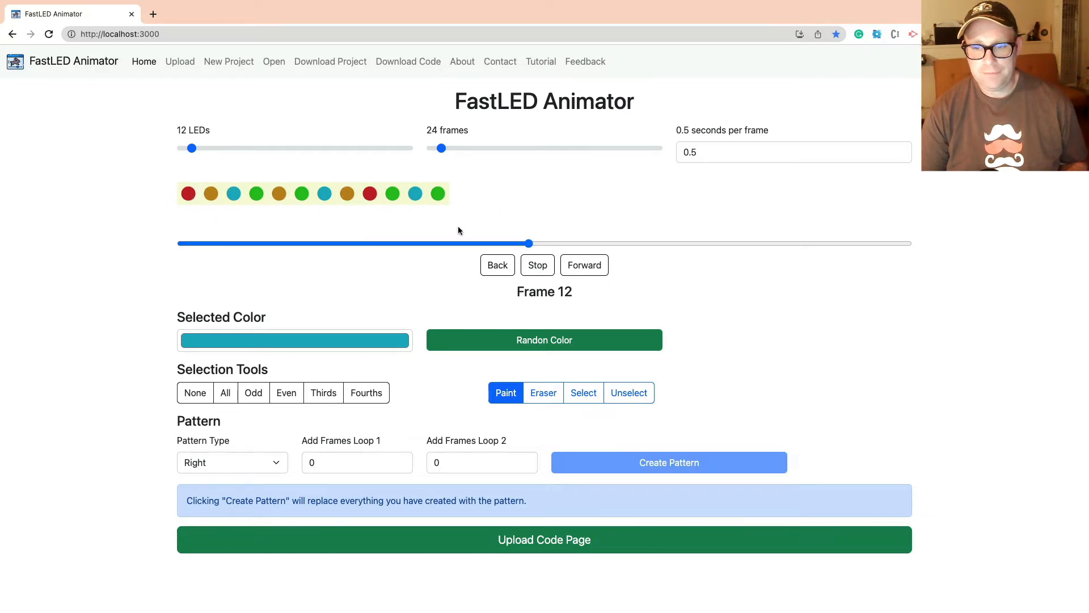
pyautogui.click(537, 265)
pyautogui.moveTo(528, 243); pyautogui.dragTo(173, 243)
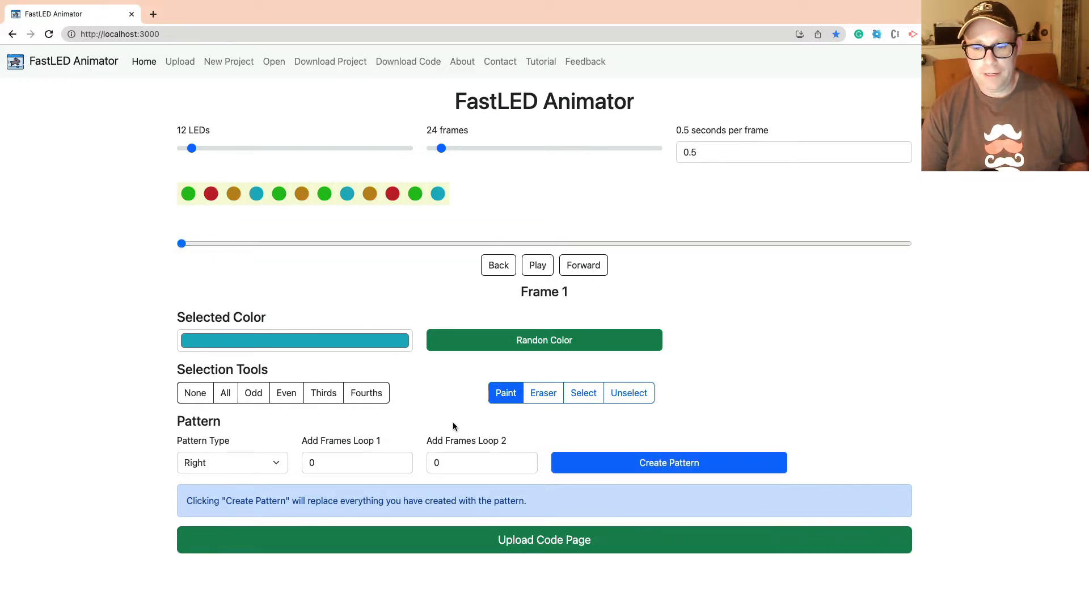
# - Erase the colors of all 12 LEDs in frame 1 with the Eraser tool
pyautogui.click(551, 395)
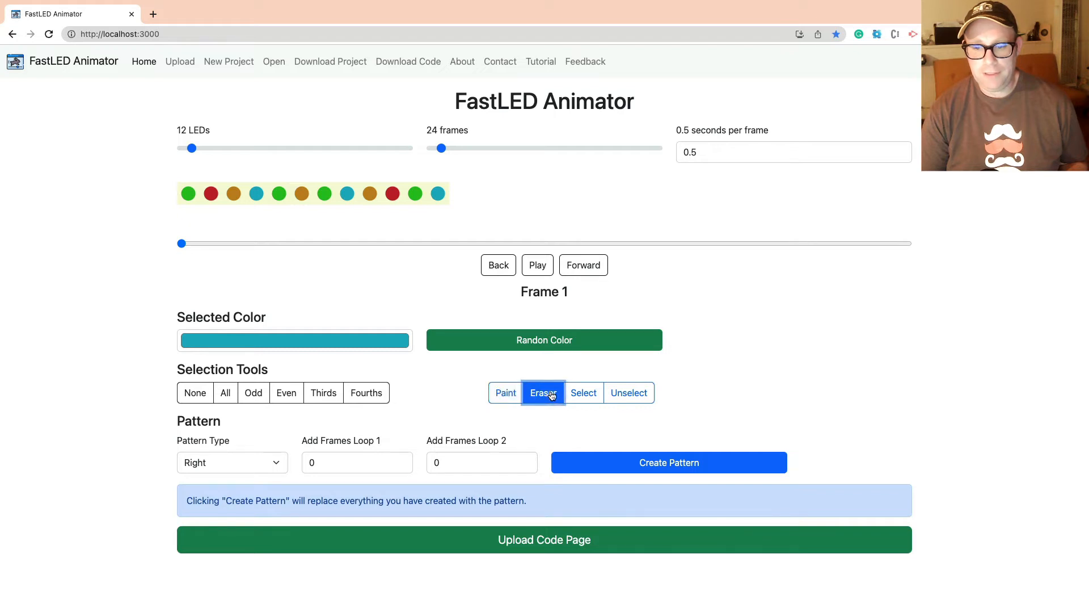
pyautogui.click(506, 395)
pyautogui.click(543, 396)
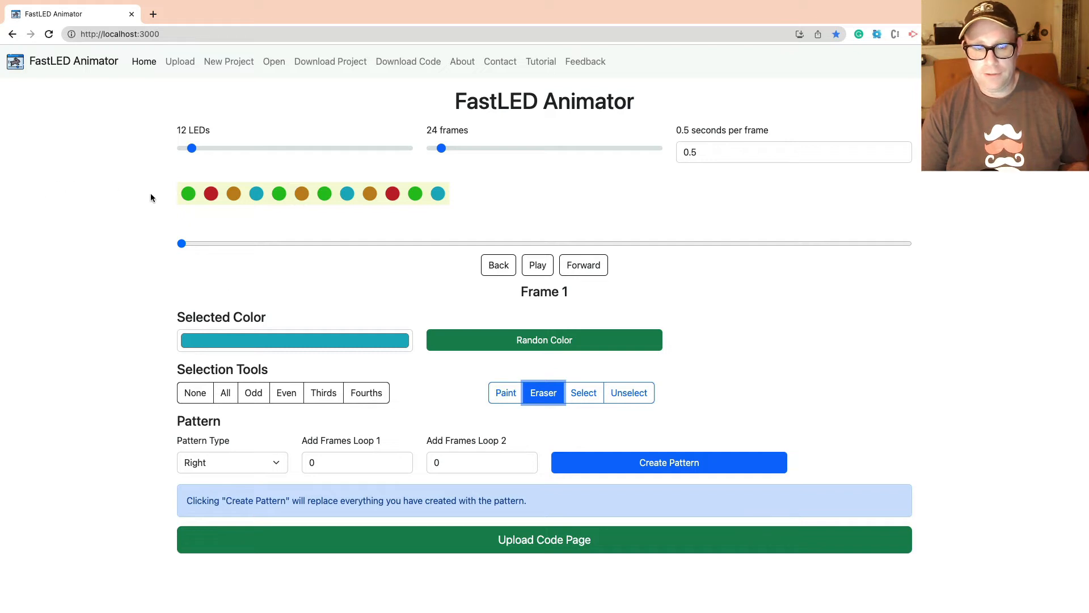
pyautogui.moveTo(173, 196); pyautogui.dragTo(353, 199)
pyautogui.click(223, 393)
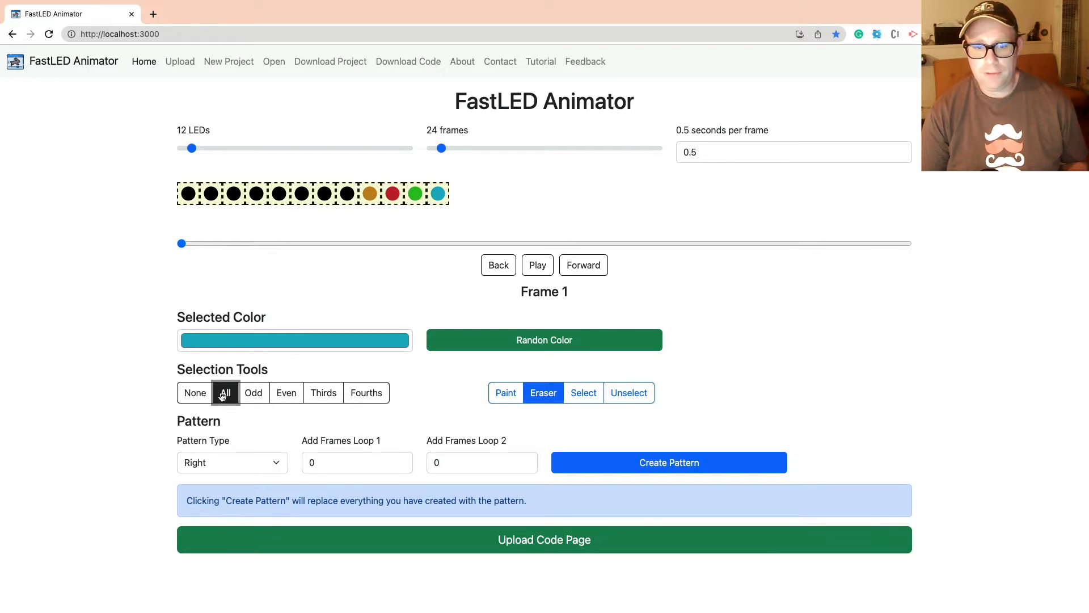
pyautogui.moveTo(168, 193); pyautogui.dragTo(442, 194)
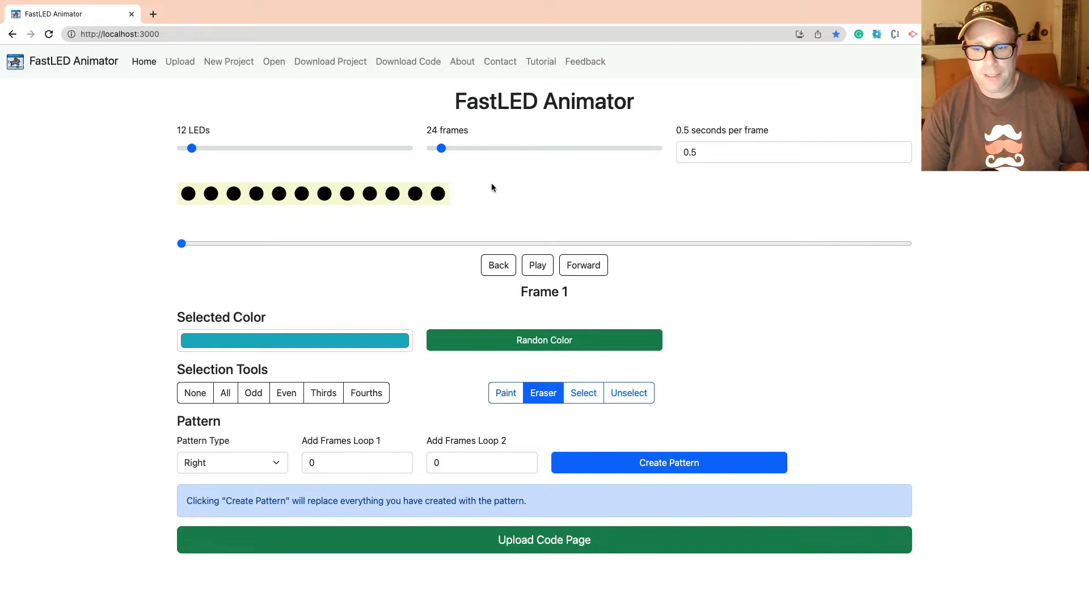
# - Paint all 12 LEDs in frame 1 teal with the Paint tool
pyautogui.click(516, 399)
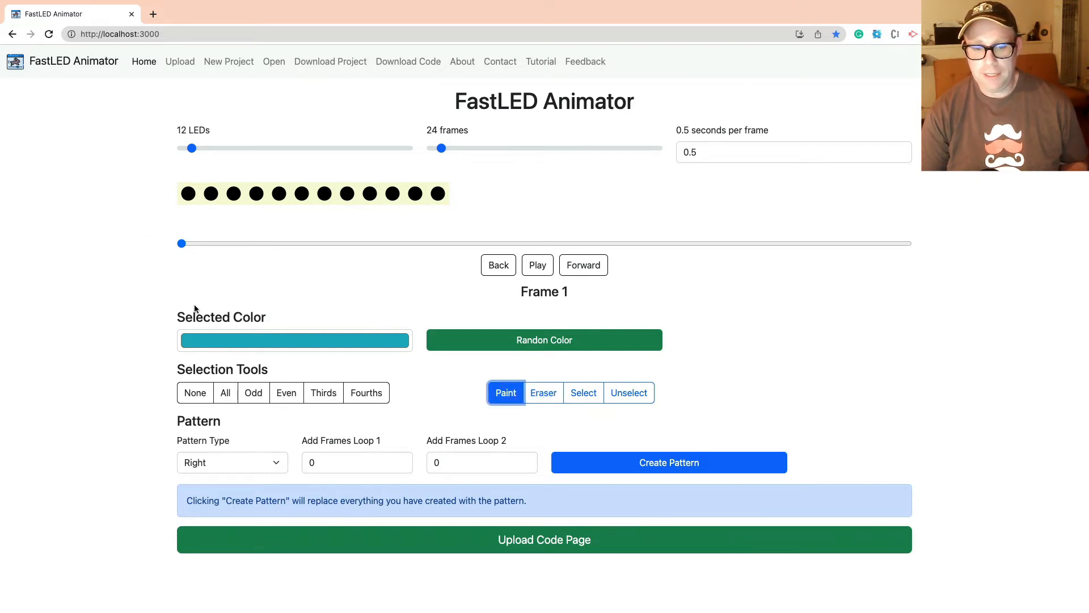
pyautogui.moveTo(158, 197); pyautogui.dragTo(448, 195)
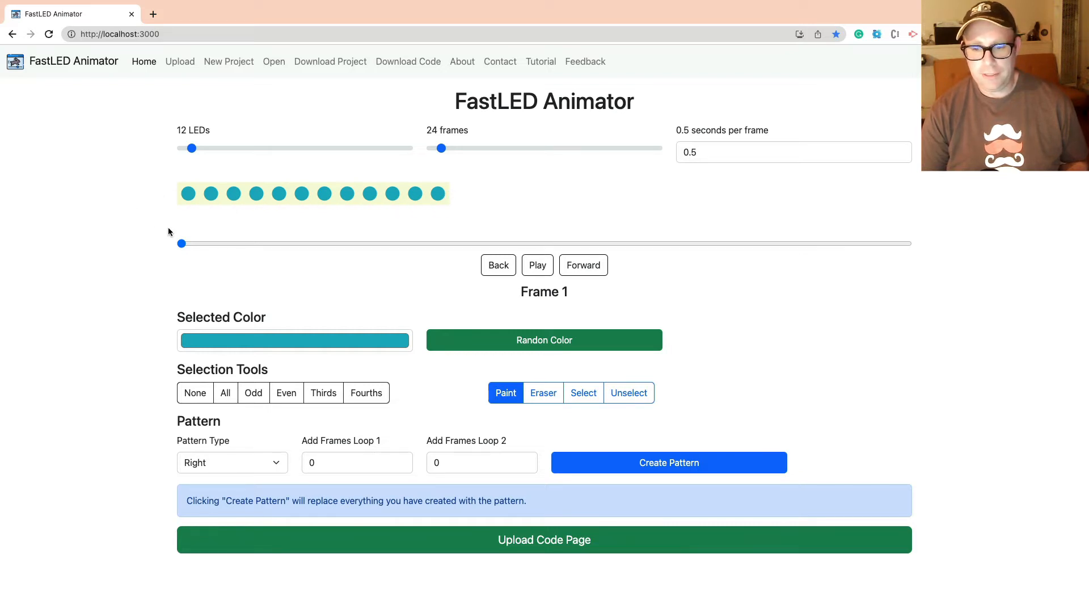
# - Mark all 12 LEDs with the Select tool and deselect them again with the Unselect tool
pyautogui.click(583, 392)
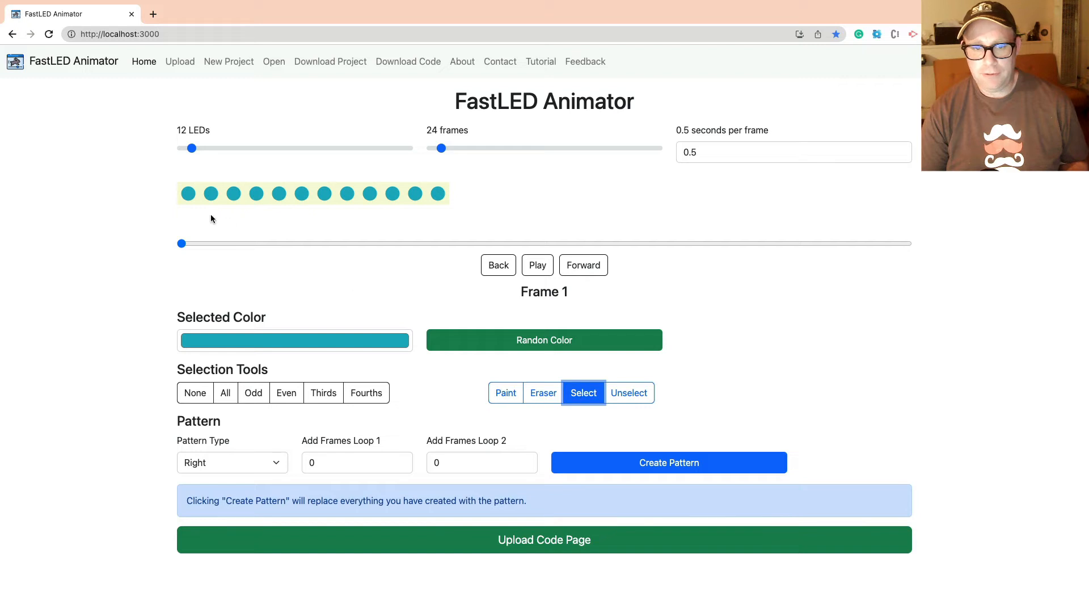
pyautogui.click(211, 196)
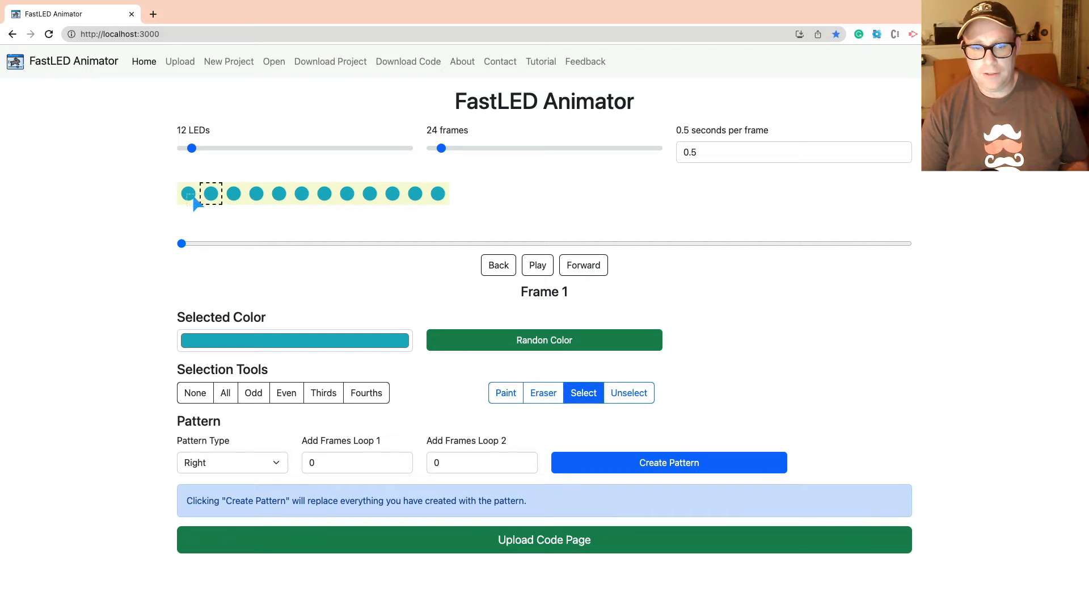
pyautogui.moveTo(188, 197); pyautogui.dragTo(455, 199)
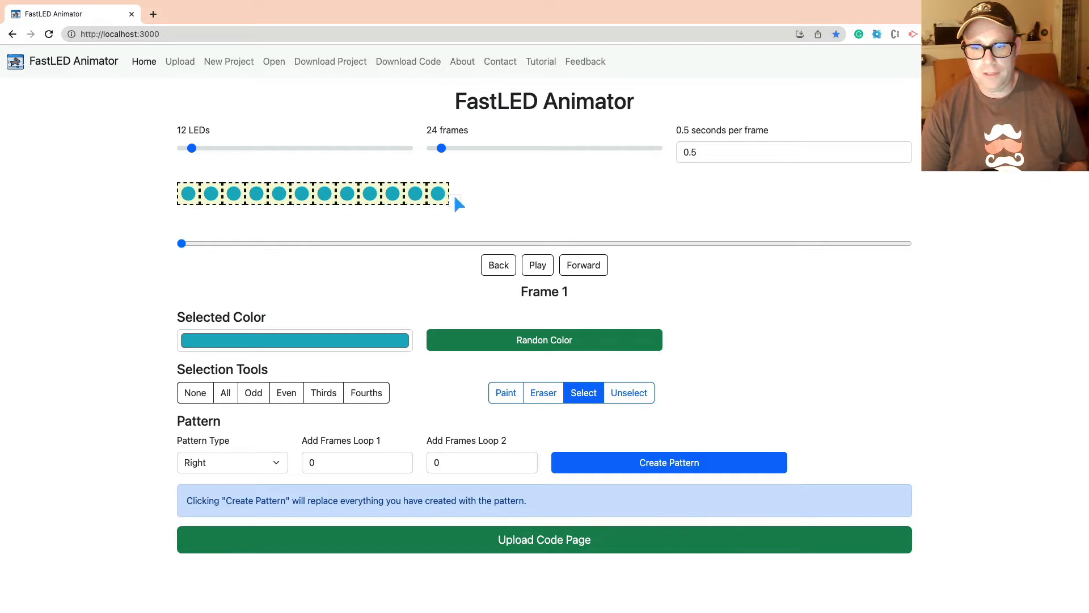
pyautogui.click(642, 398)
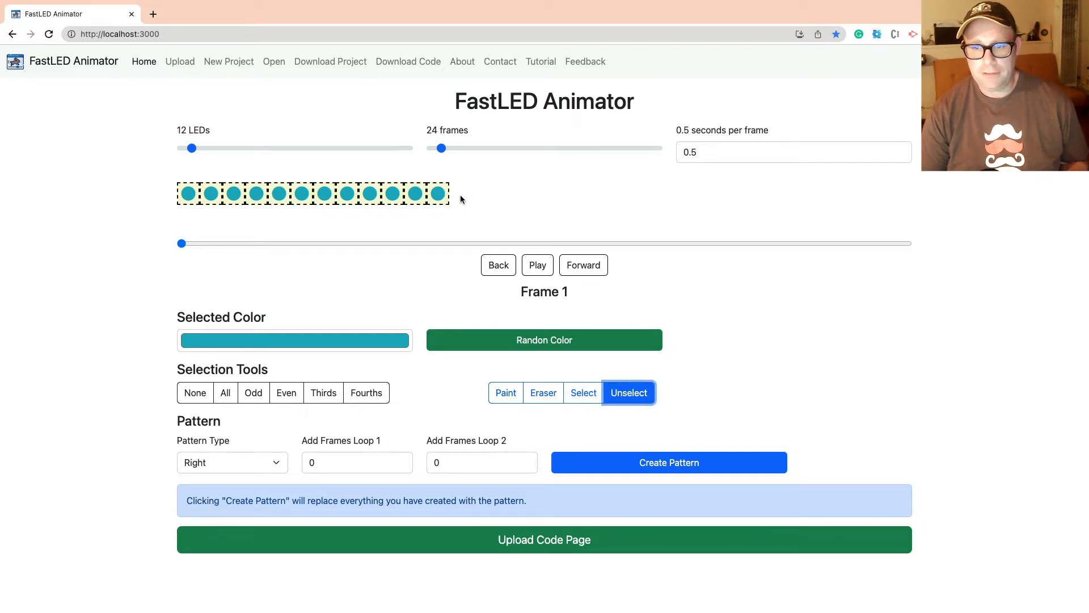
pyautogui.moveTo(450, 197); pyautogui.dragTo(168, 181)
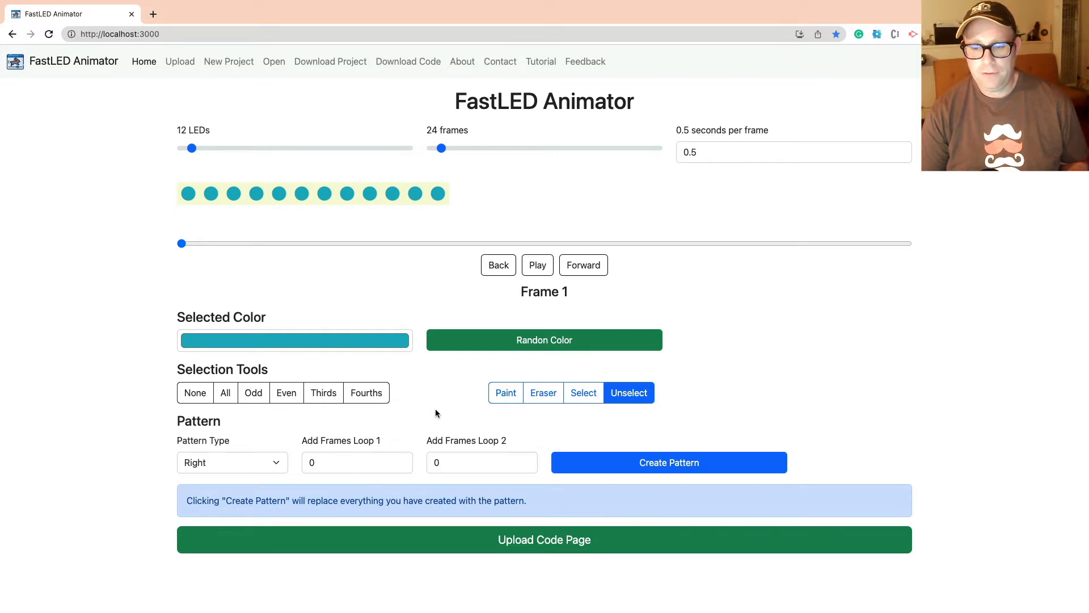
# - Erase the last eight LEDs in frame 1 with the Eraser tool and create the Right pattern from the remaining four
pyautogui.click(542, 393)
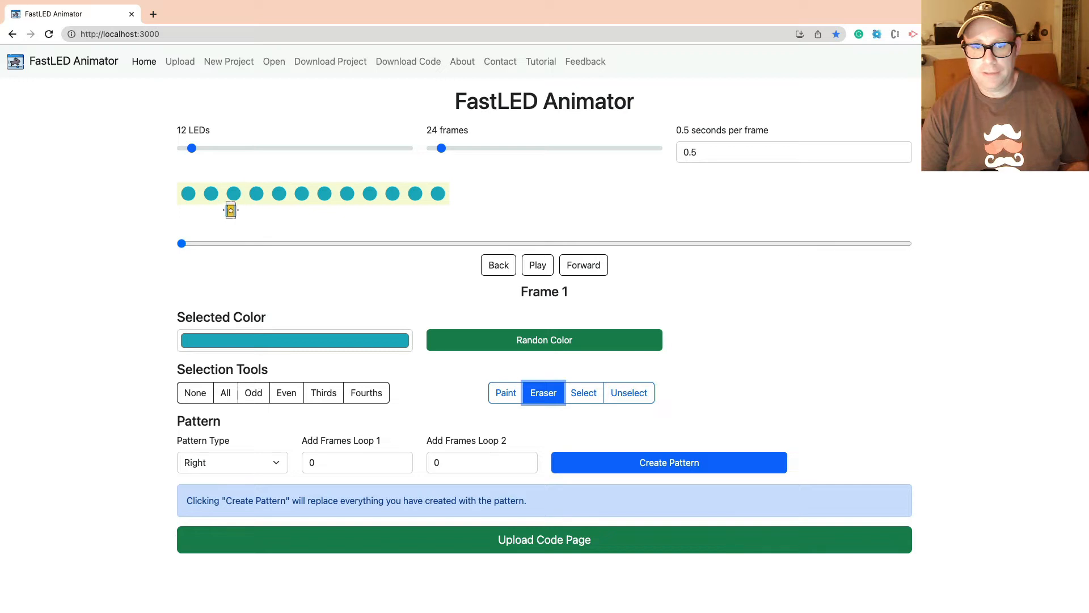
pyautogui.moveTo(280, 202); pyautogui.dragTo(449, 198)
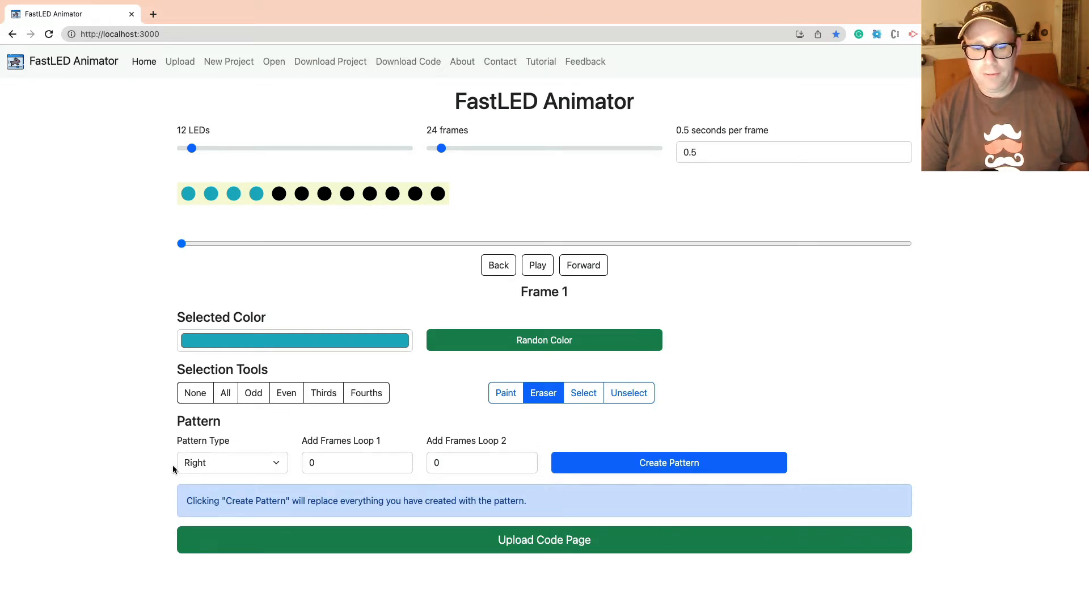
pyautogui.click(590, 461)
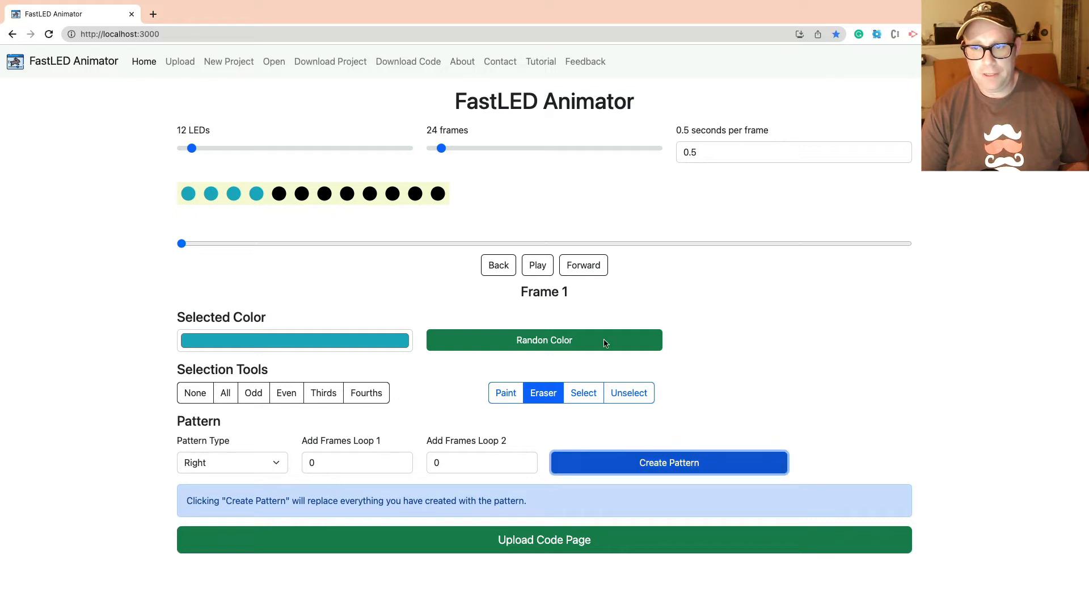
# - Set the frame duration to 0.1 seconds, preview the animation, and return to frame 1
pyautogui.click(703, 153)
pyautogui.press('BackSpace')
pyautogui.write('1')
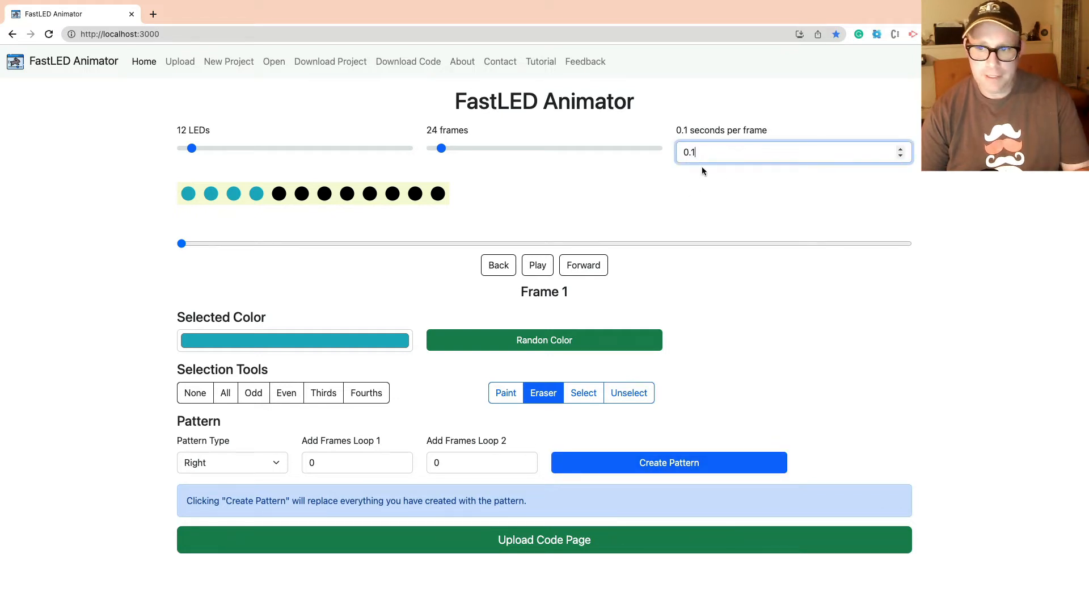
pyautogui.click(543, 273)
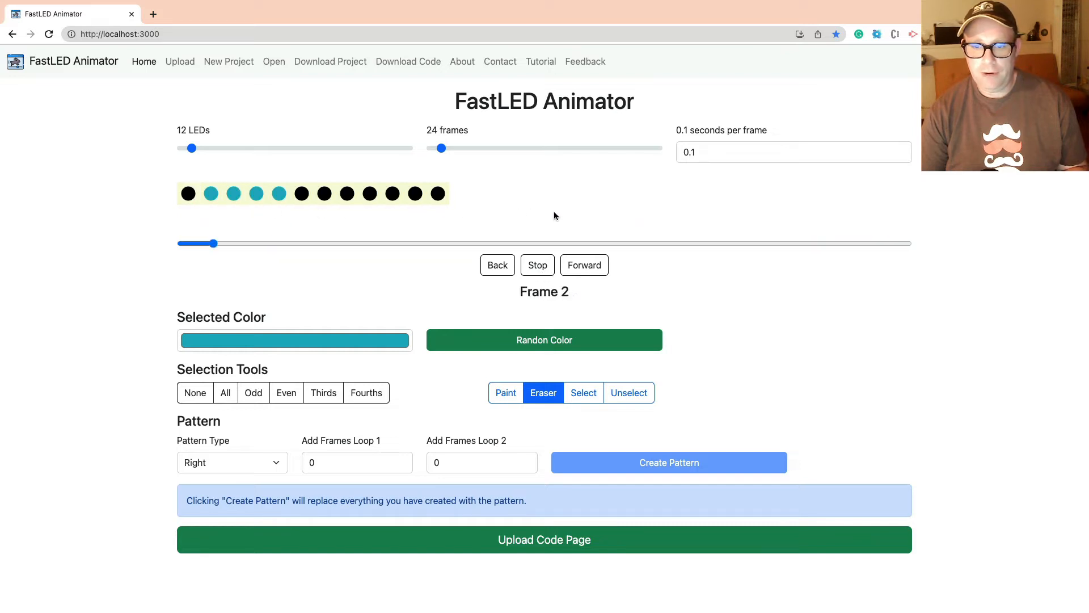
pyautogui.click(538, 265)
pyautogui.moveTo(466, 243); pyautogui.dragTo(152, 273)
# - Create a Left pattern with 0 added frames, preview its playback, and return to frame 1
pyautogui.click(221, 465)
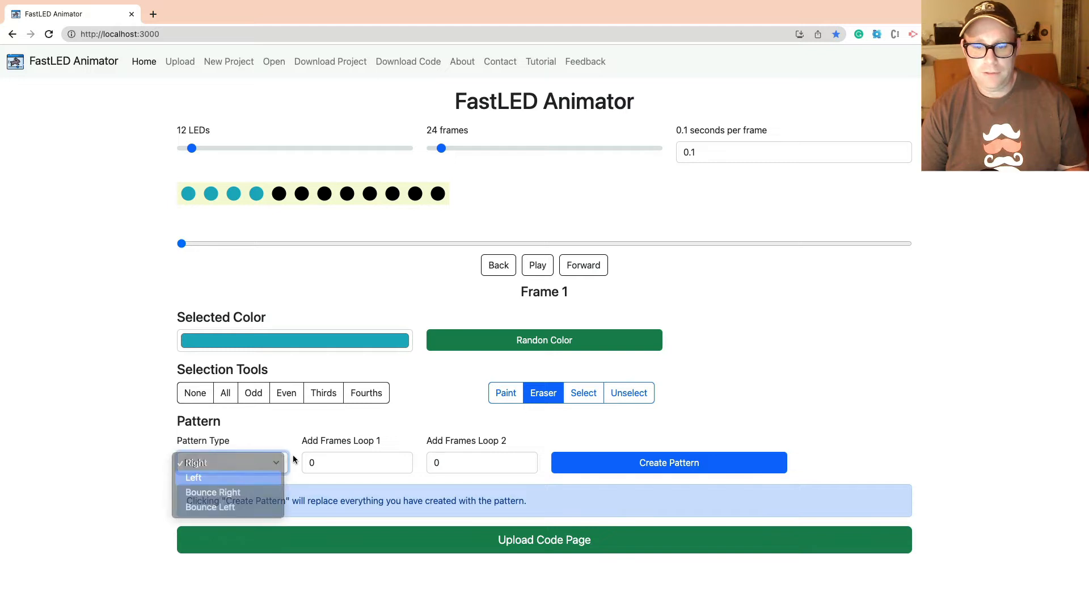
pyautogui.click(196, 477)
pyautogui.click(568, 460)
pyautogui.click(543, 267)
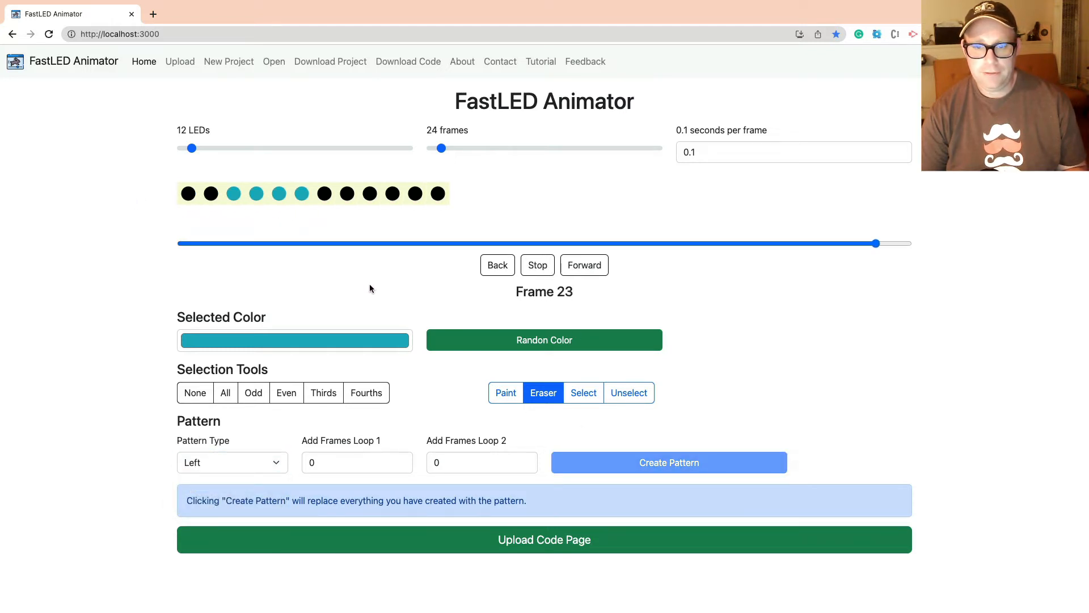
pyautogui.click(537, 267)
pyautogui.moveTo(475, 244); pyautogui.dragTo(178, 241)
# - Create a Bounce Right pattern with 0 added frames for both loops, preview it, and go to frame 12
pyautogui.click(255, 468)
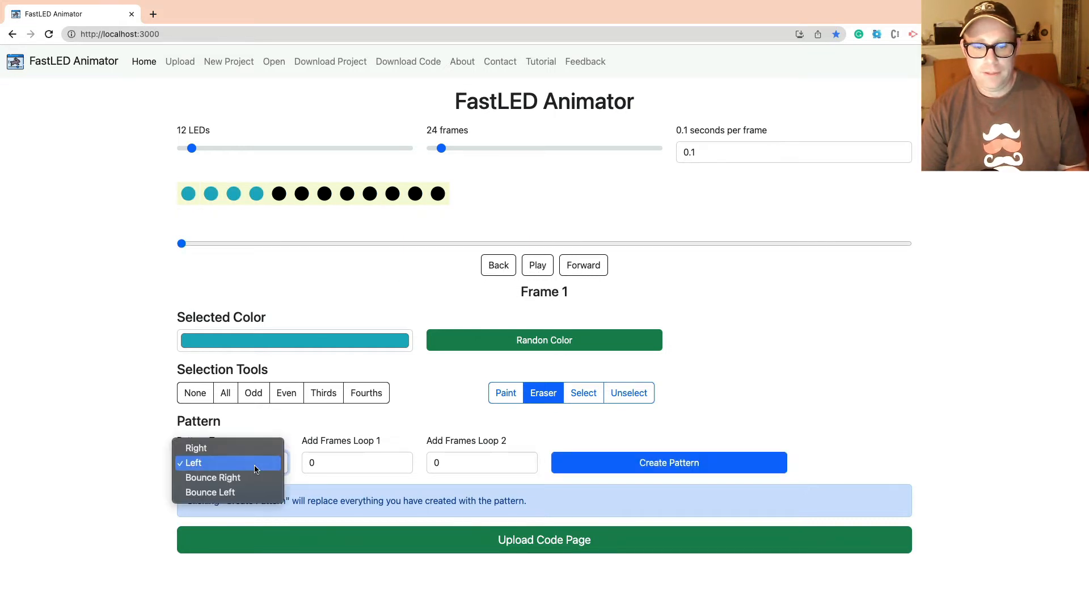
pyautogui.click(255, 476)
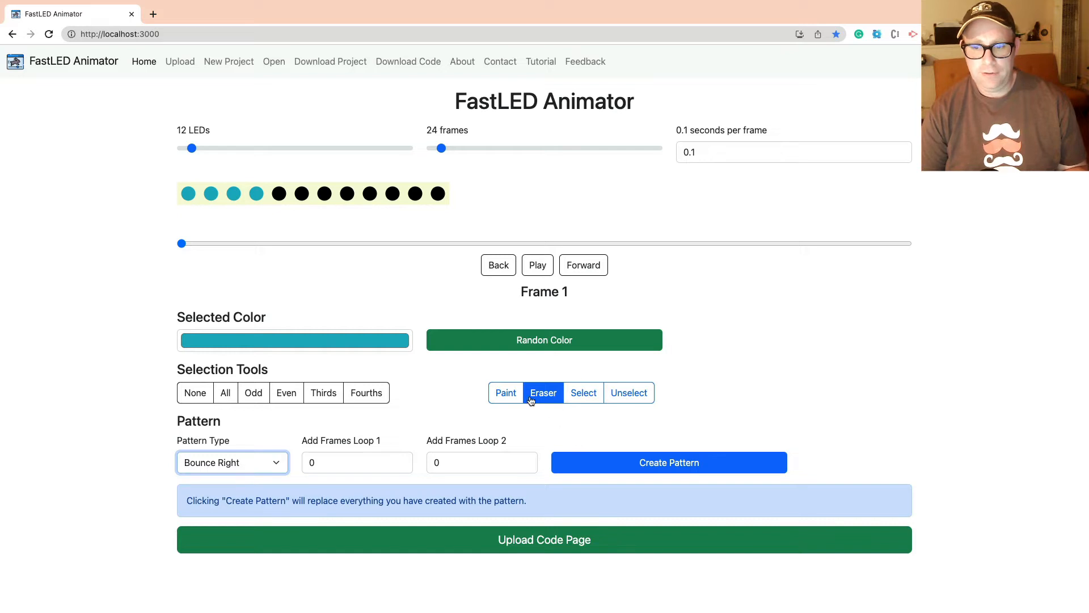
pyautogui.click(660, 456)
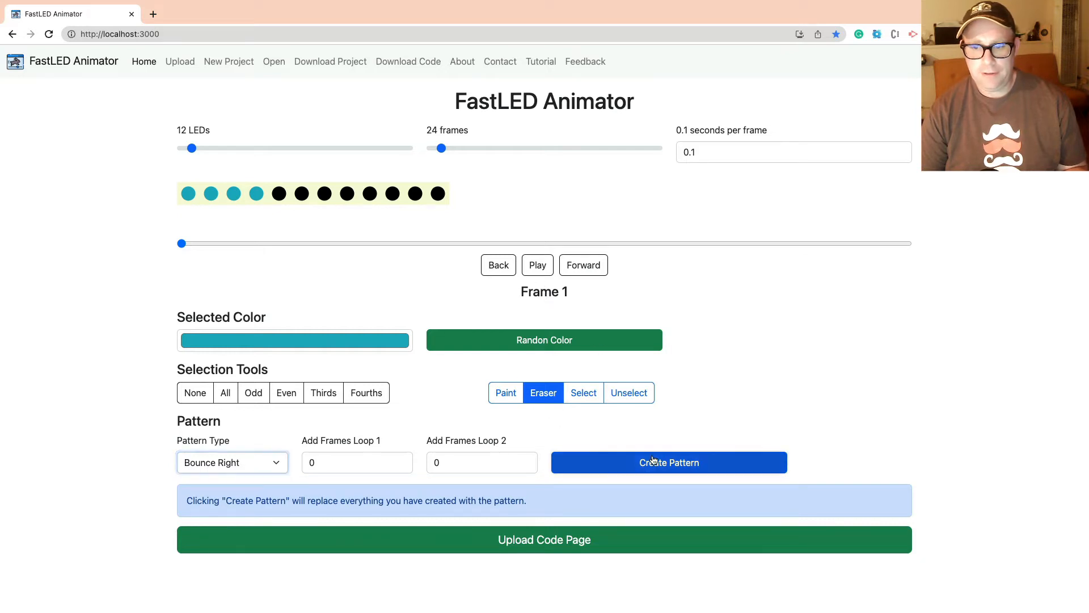
pyautogui.click(537, 266)
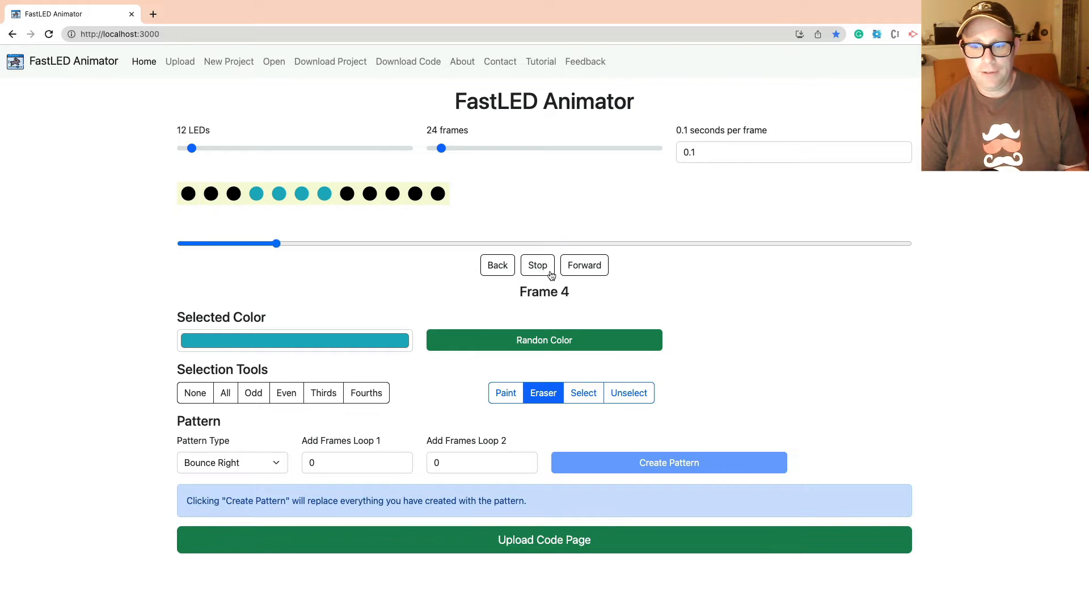
pyautogui.click(539, 266)
pyautogui.moveTo(401, 244); pyautogui.dragTo(516, 243)
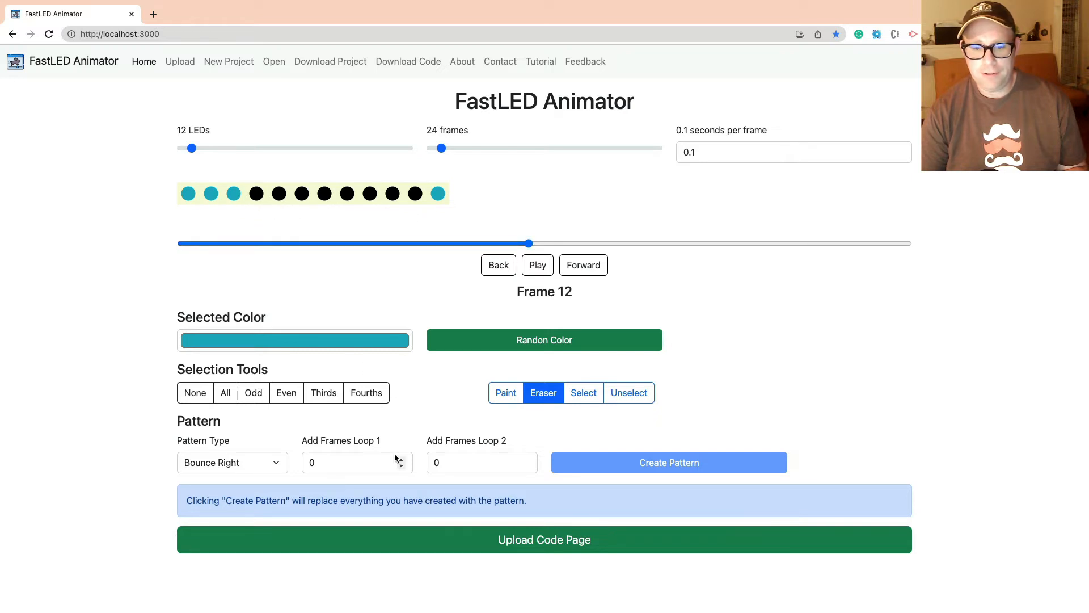
# - Set Add Frames Loop 1 to -3, recreate the Bounce Right pattern, and step through its frames up to frame 16
pyautogui.click(401, 466)
pyautogui.click(401, 466)
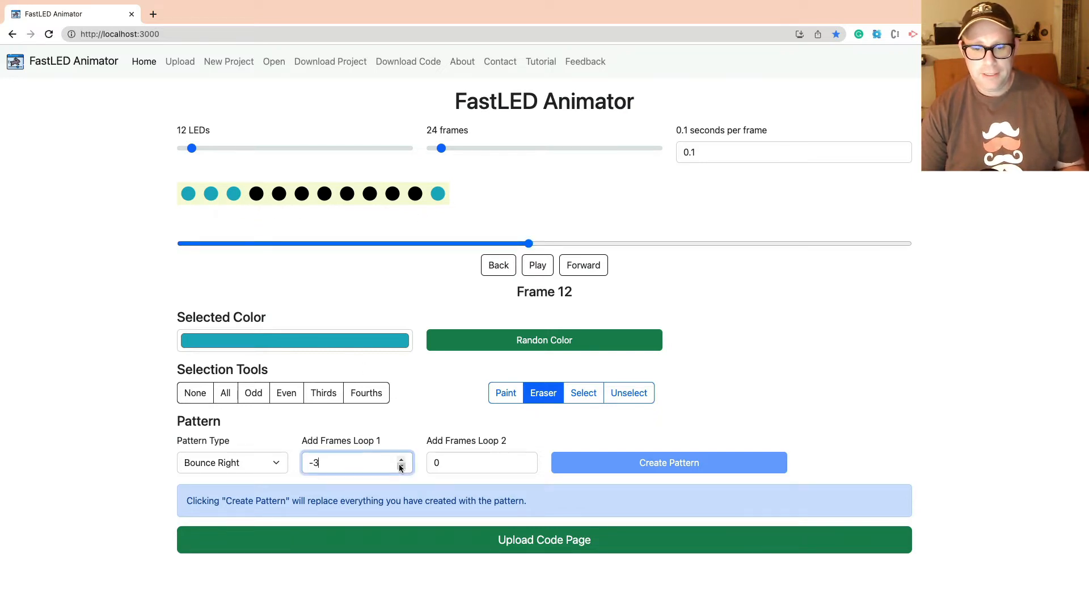
pyautogui.click(401, 467)
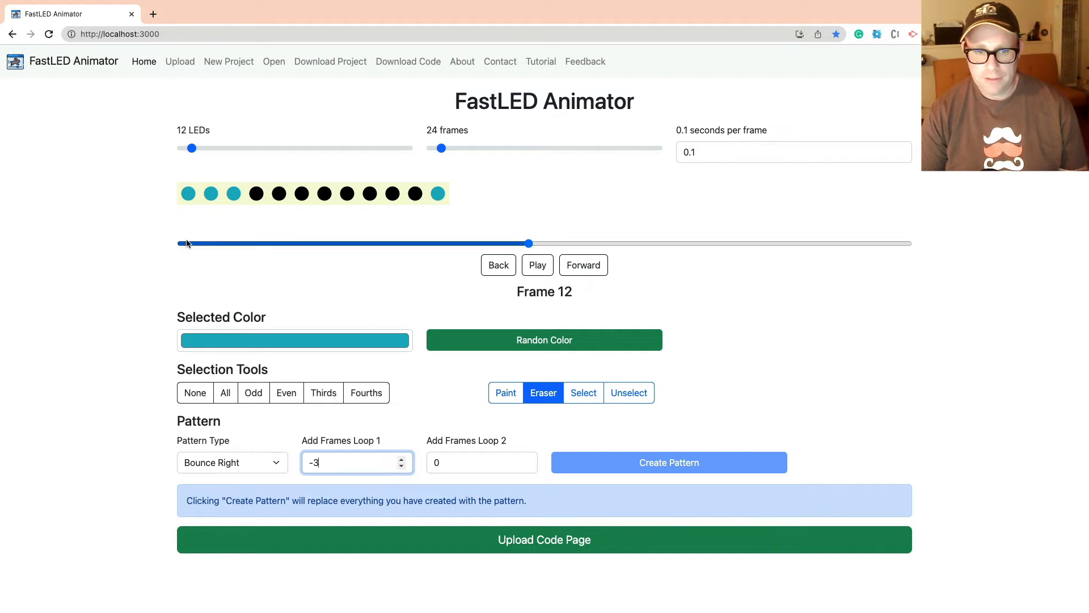
pyautogui.click(653, 463)
pyautogui.click(652, 462)
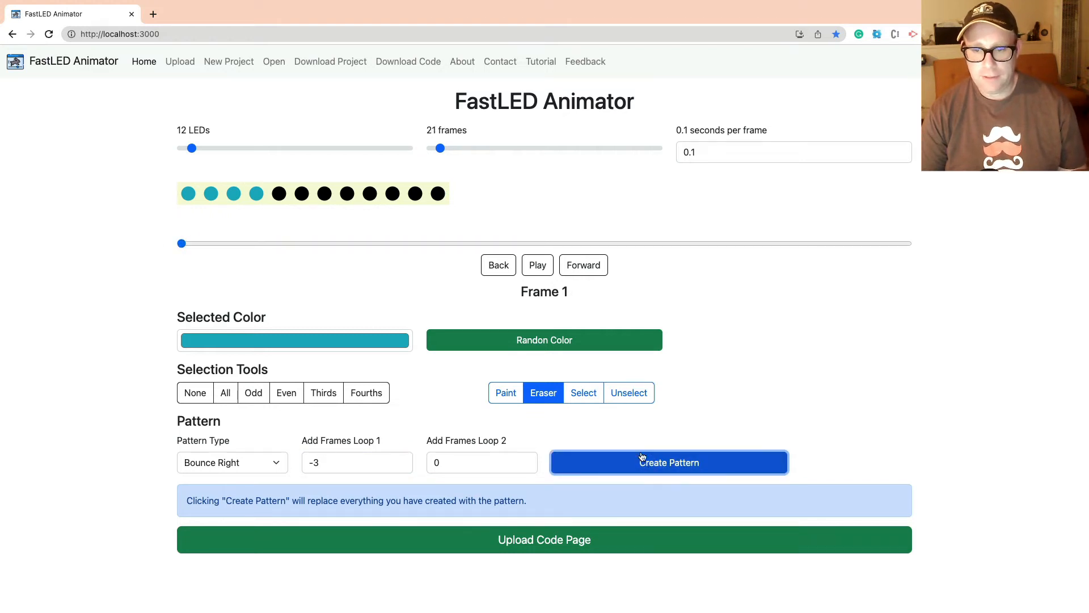
pyautogui.click(514, 242)
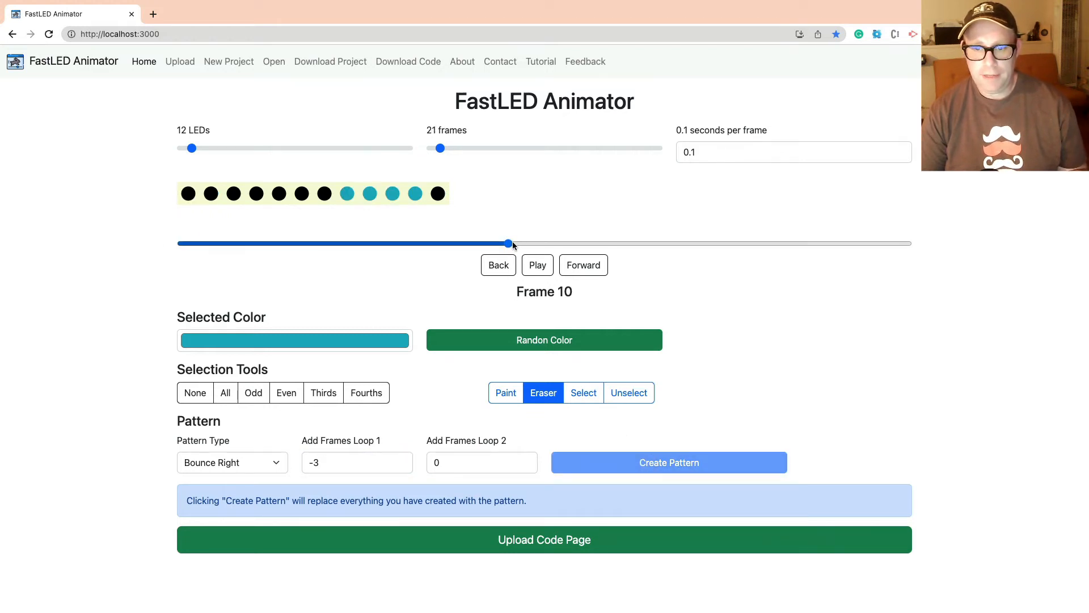
pyautogui.moveTo(515, 242)
pyautogui.mouseDown()
pyautogui.moveTo(531, 242)
pyautogui.moveTo(484, 244)
pyautogui.moveTo(700, 243)
pyautogui.mouseUp()
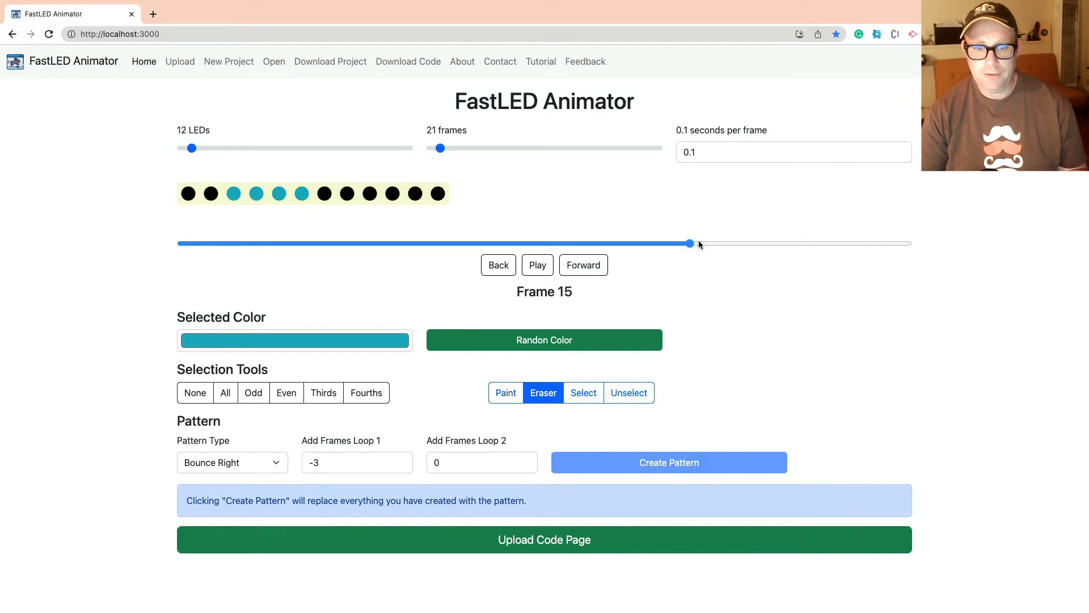
pyautogui.moveTo(699, 243); pyautogui.dragTo(712, 242)
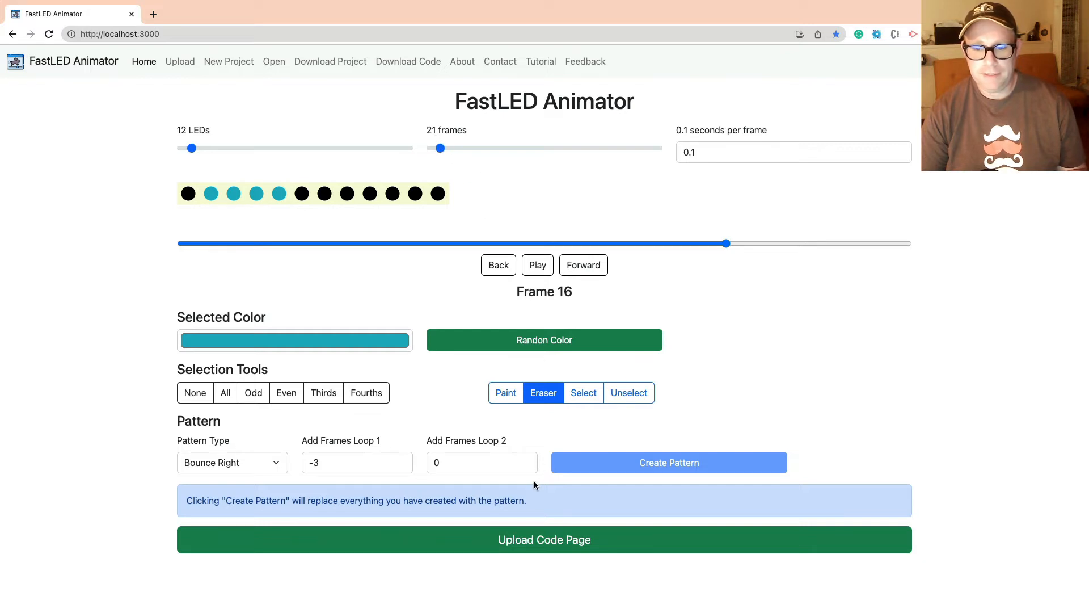
# - Set Add Frames Loop 2 to -5, recreate the Bounce Right pattern from frame 1, and preview it before returning to frame 1
pyautogui.click(528, 466)
pyautogui.click(527, 465)
pyautogui.click(527, 466)
pyautogui.click(527, 466)
pyautogui.click(527, 466)
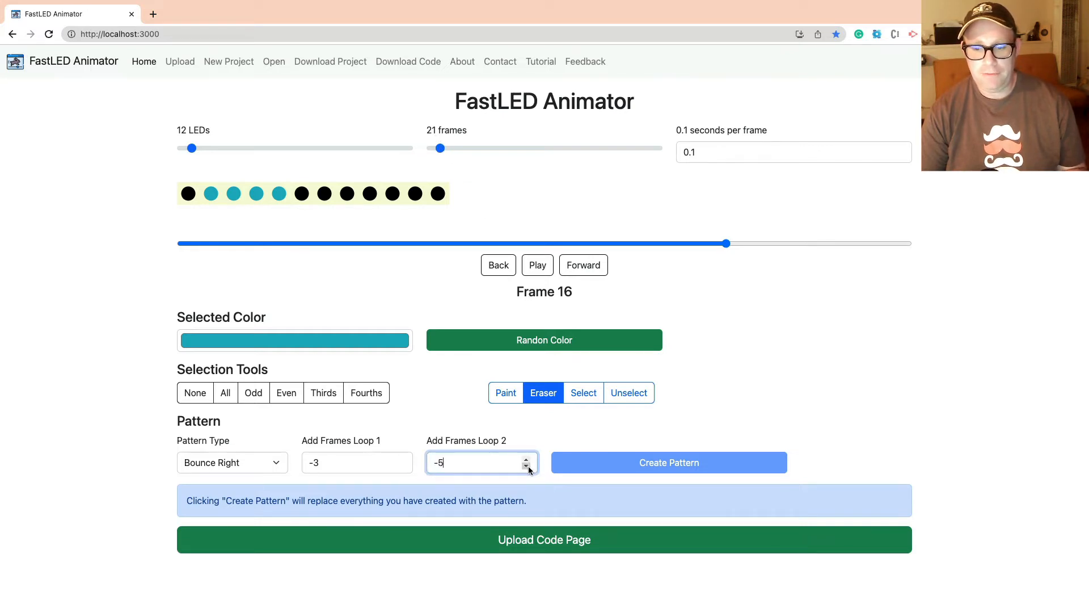
pyautogui.click(176, 243)
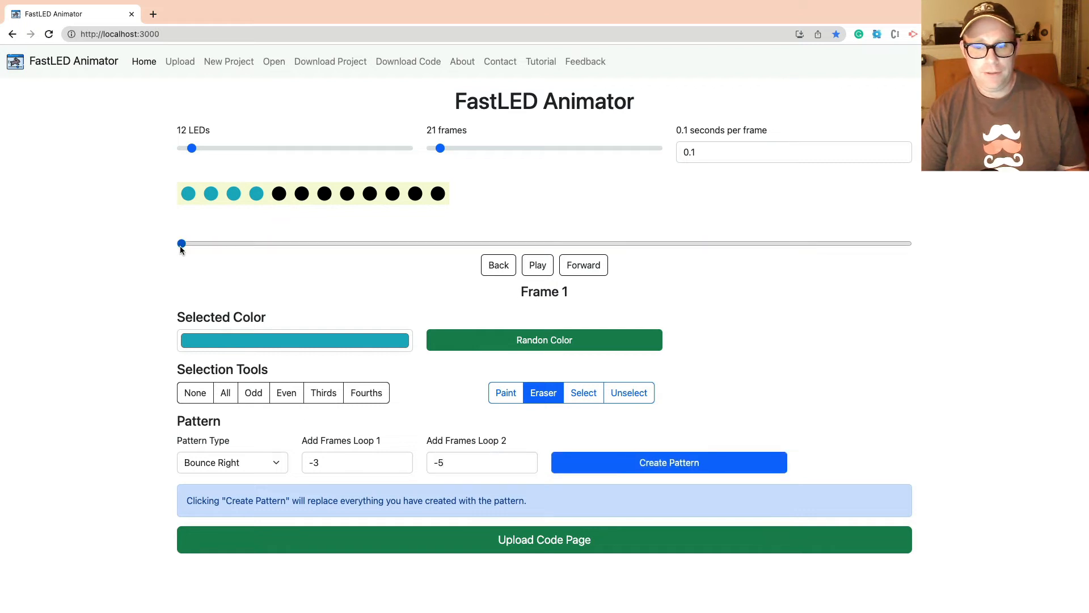
pyautogui.click(591, 471)
pyautogui.click(537, 266)
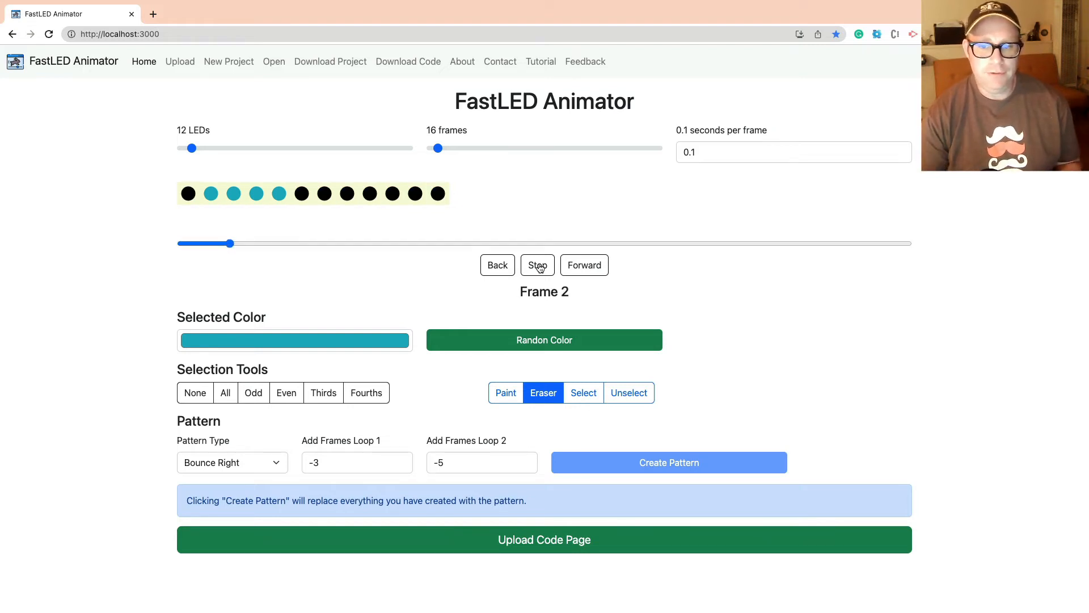
pyautogui.click(540, 268)
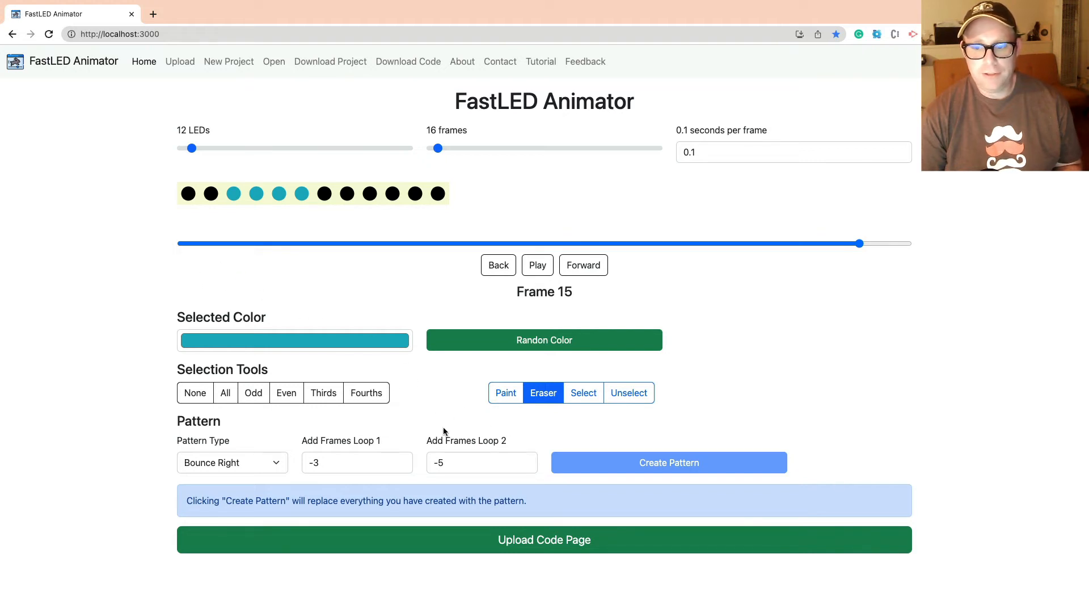
pyautogui.click(180, 244)
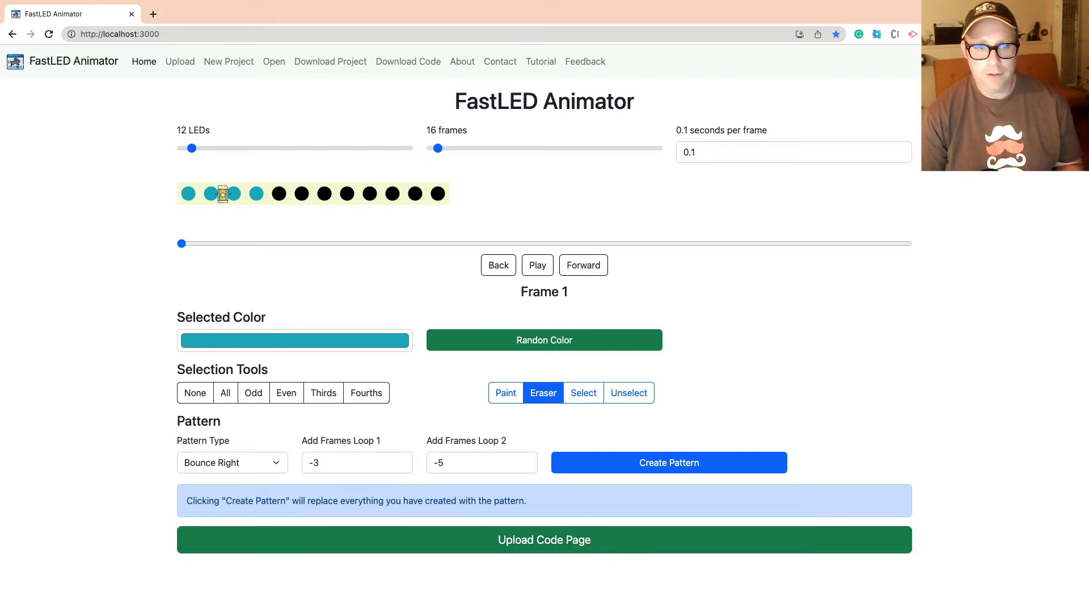
# - Open the code upload page and review the generated FastLED code for all frames
pyautogui.click(431, 549)
pyautogui.click(152, 64)
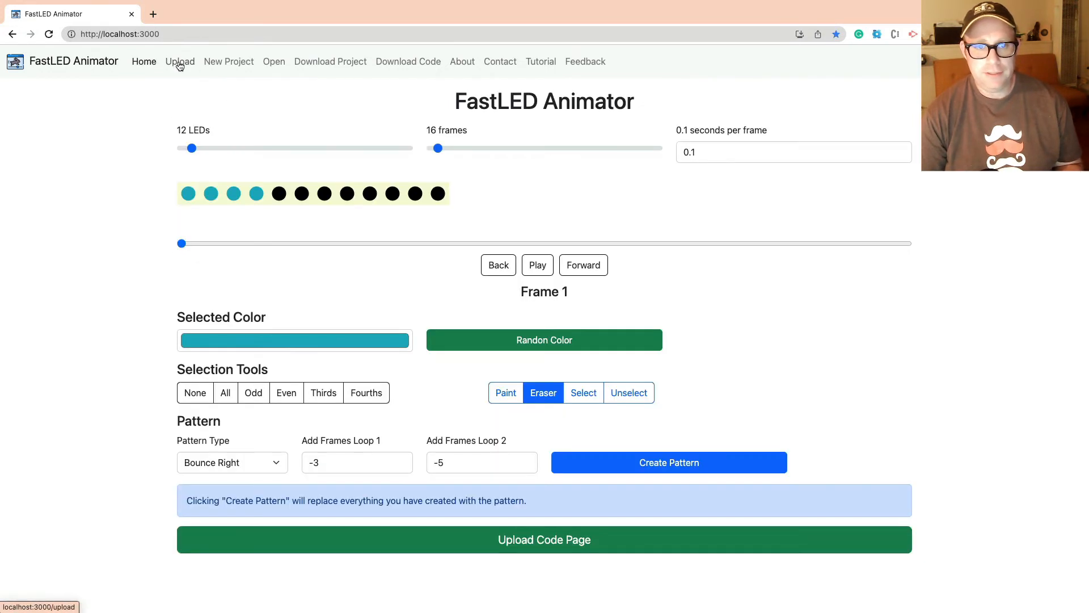
pyautogui.click(180, 62)
pyautogui.scroll(-1, 274, 356)
pyautogui.scroll(-18, 275, 356)
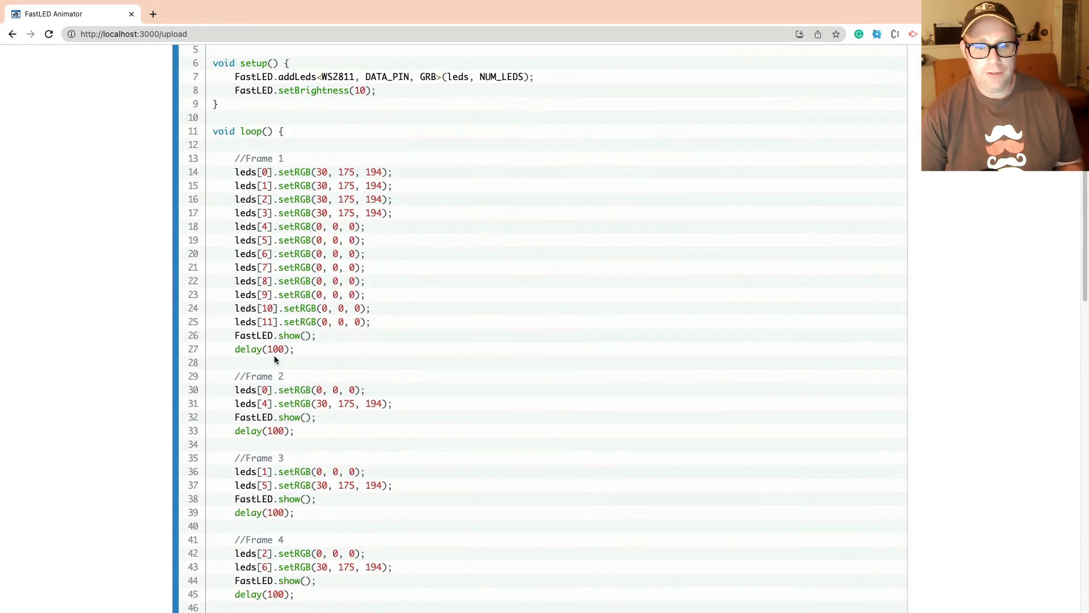
pyautogui.scroll(-12, 274, 355)
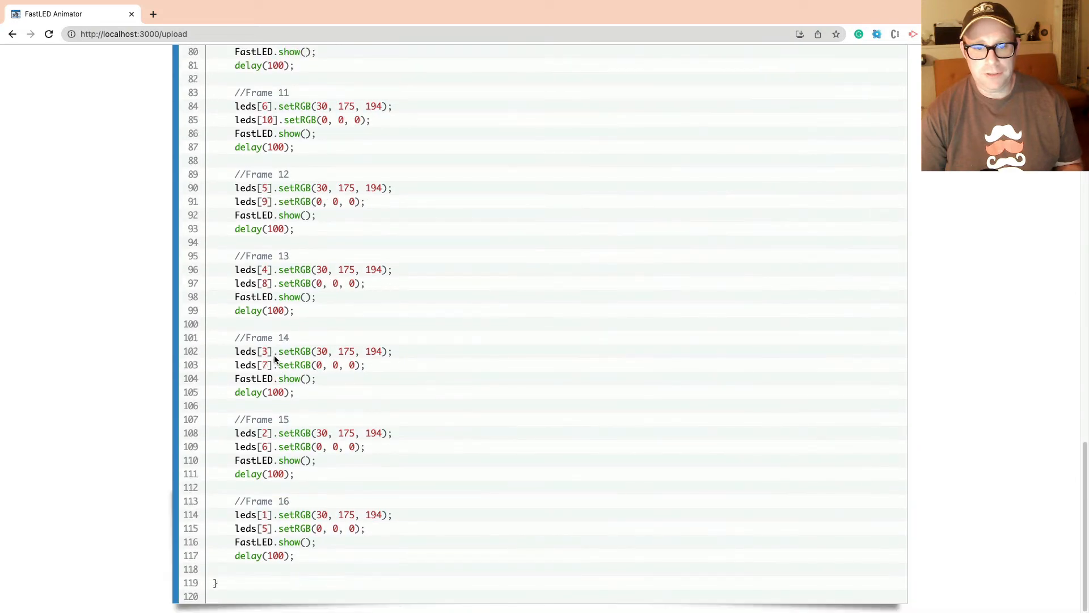
pyautogui.scroll(20, 274, 355)
pyautogui.scroll(4, 274, 355)
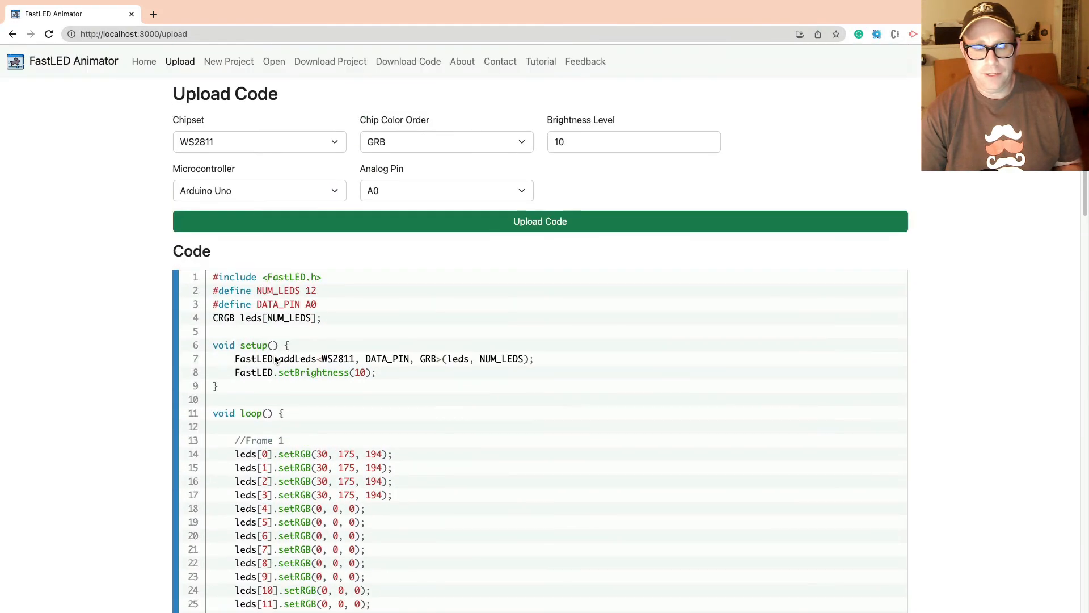
# - Check the available chipset and chip color order options, and highlight the brightness value in the setup code
pyautogui.click(240, 142)
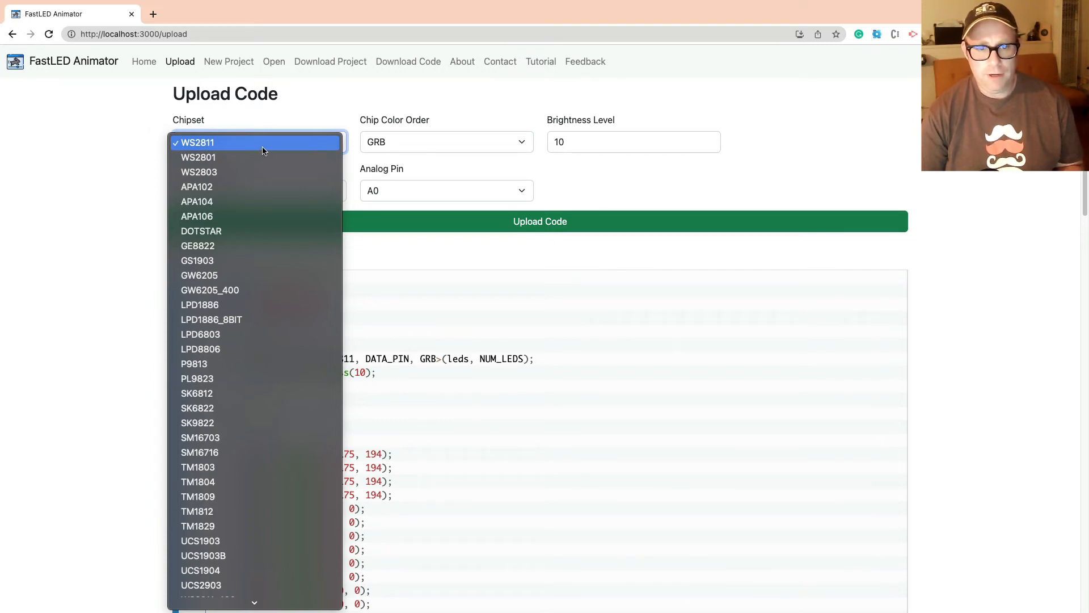
pyautogui.click(291, 113)
pyautogui.click(397, 139)
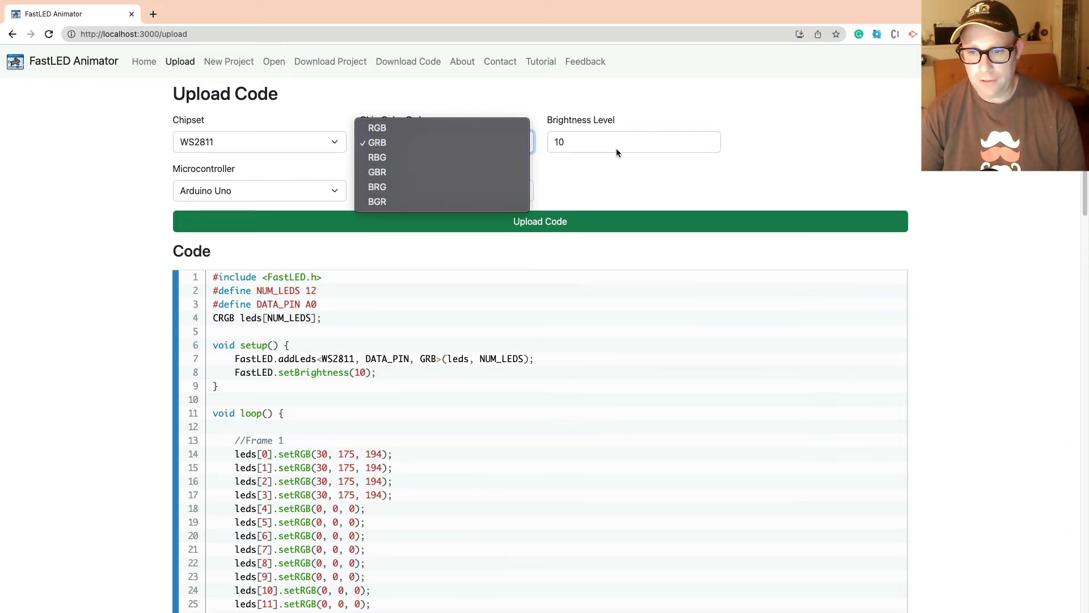
pyautogui.click(598, 155)
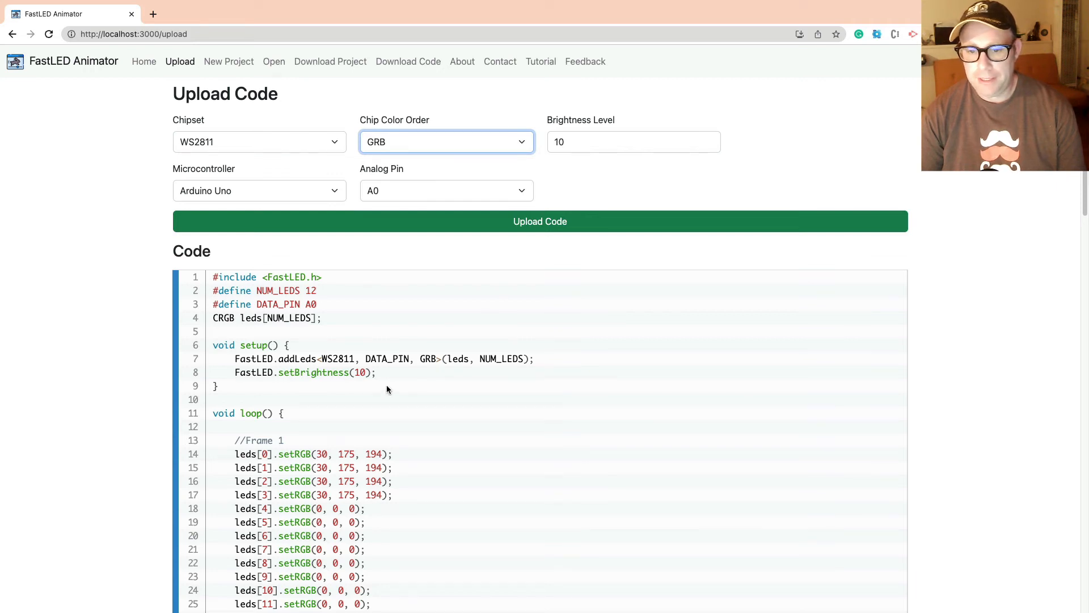
pyautogui.moveTo(355, 375); pyautogui.dragTo(367, 373)
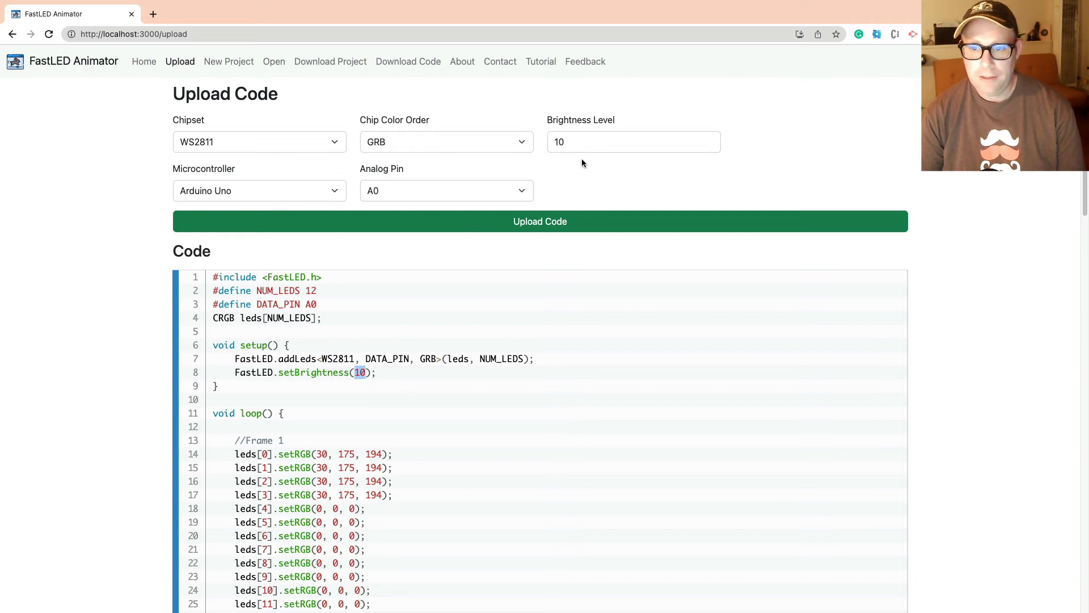
# - Check the available microcontroller options and keep Arduino Uno as the selected board
pyautogui.click(248, 193)
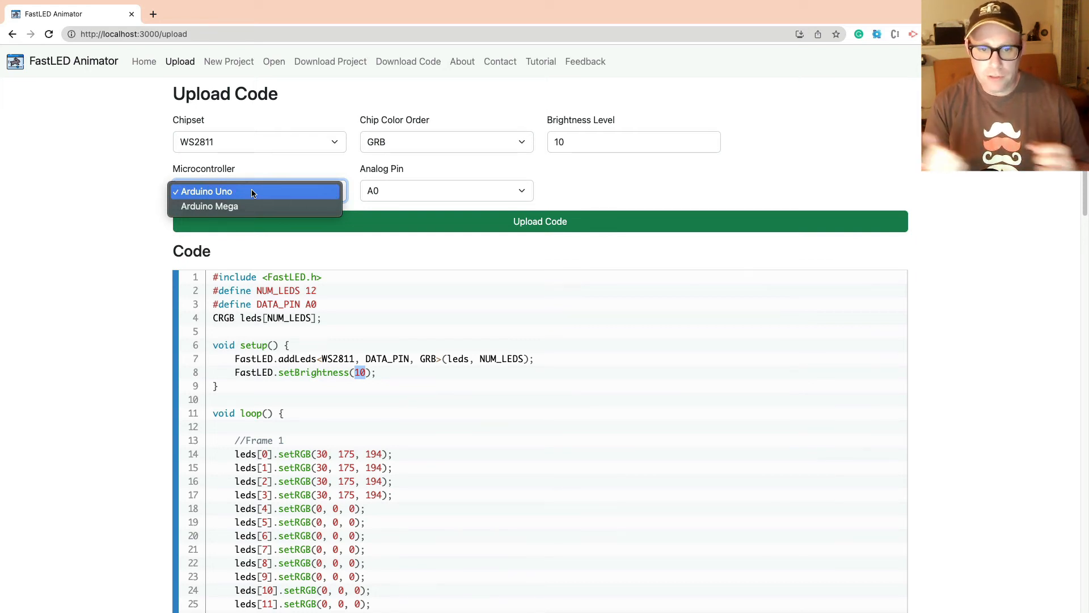
pyautogui.click(307, 192)
pyautogui.click(219, 193)
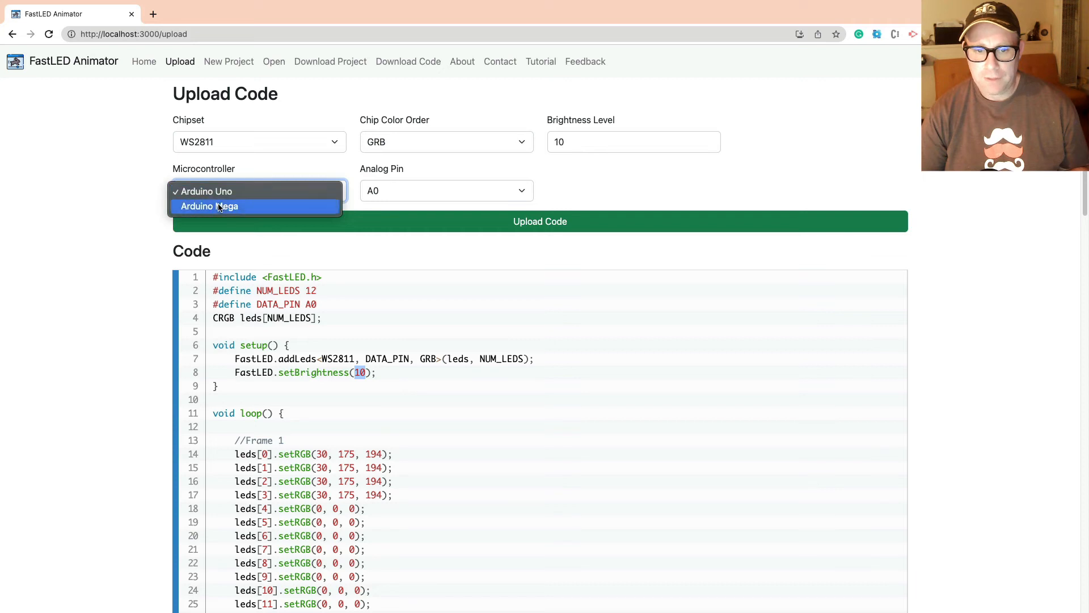
pyautogui.click(219, 206)
pyautogui.click(224, 191)
pyautogui.click(227, 183)
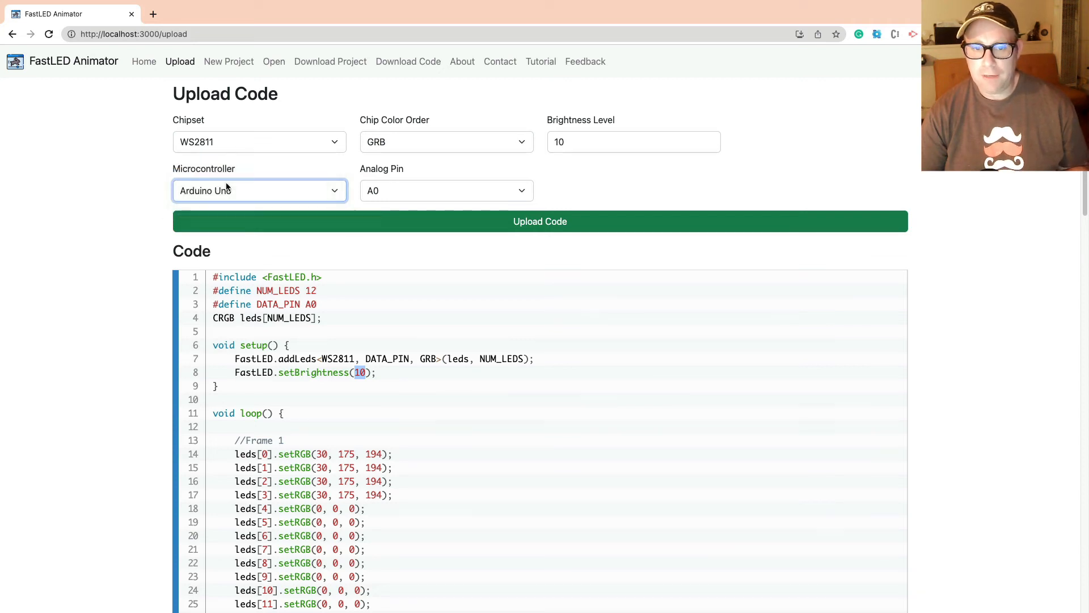
# - Switch the microcontroller between Arduino Mega and Arduino Uno, checking which analog pins the Mega offers
pyautogui.click(308, 190)
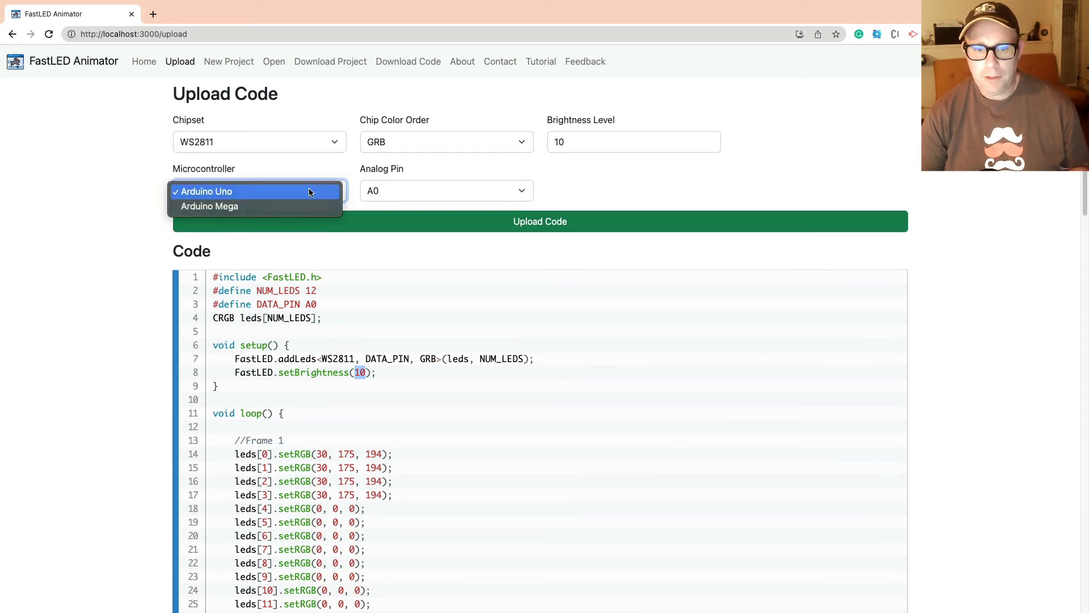
pyautogui.click(301, 205)
pyautogui.click(396, 197)
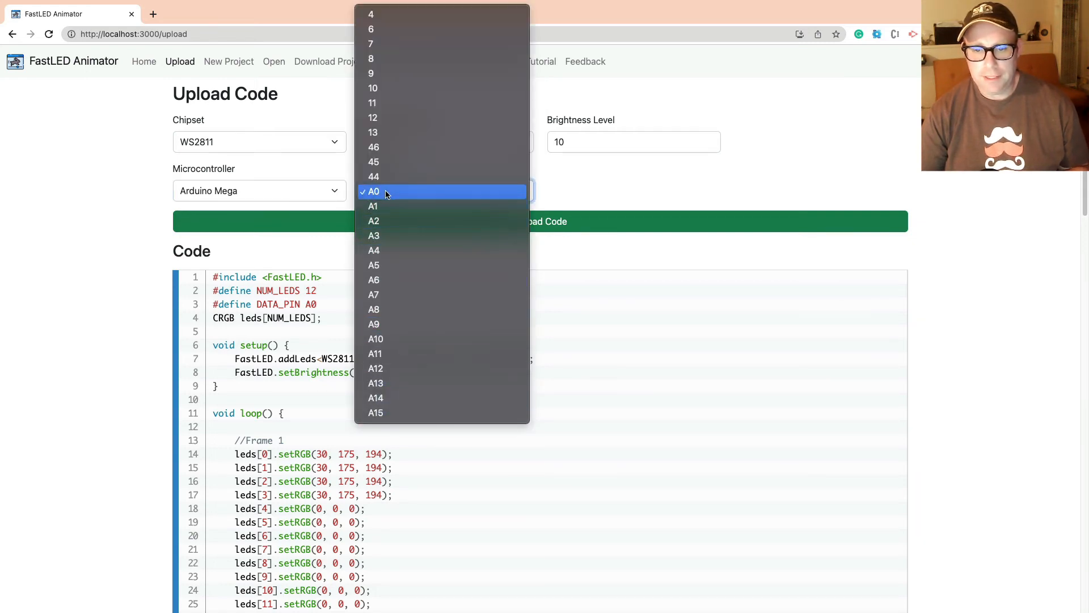
pyautogui.click(384, 195)
pyautogui.click(319, 182)
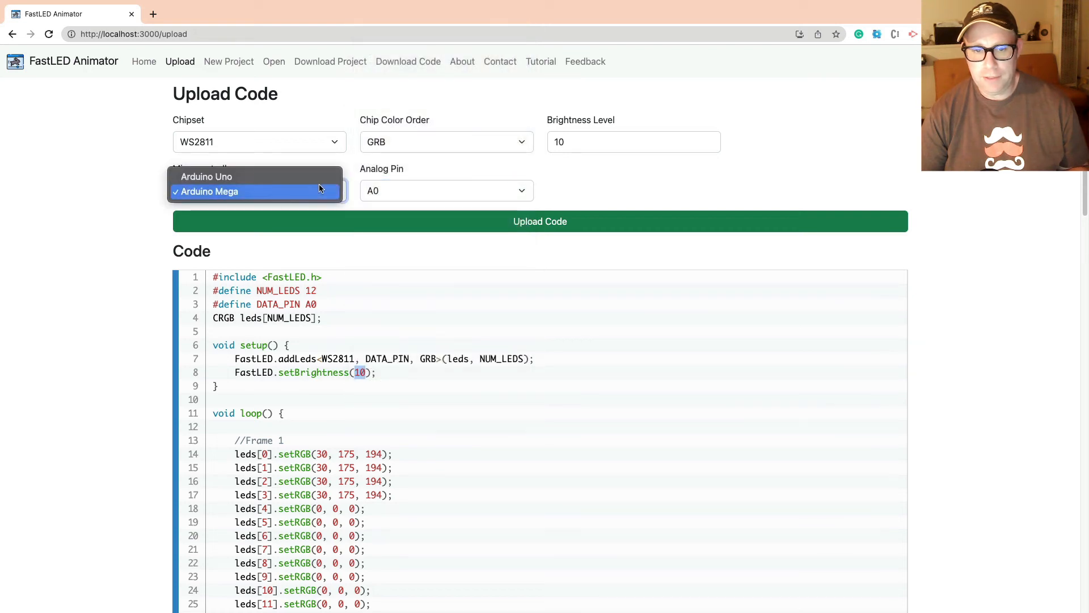
pyautogui.click(323, 177)
pyautogui.click(335, 190)
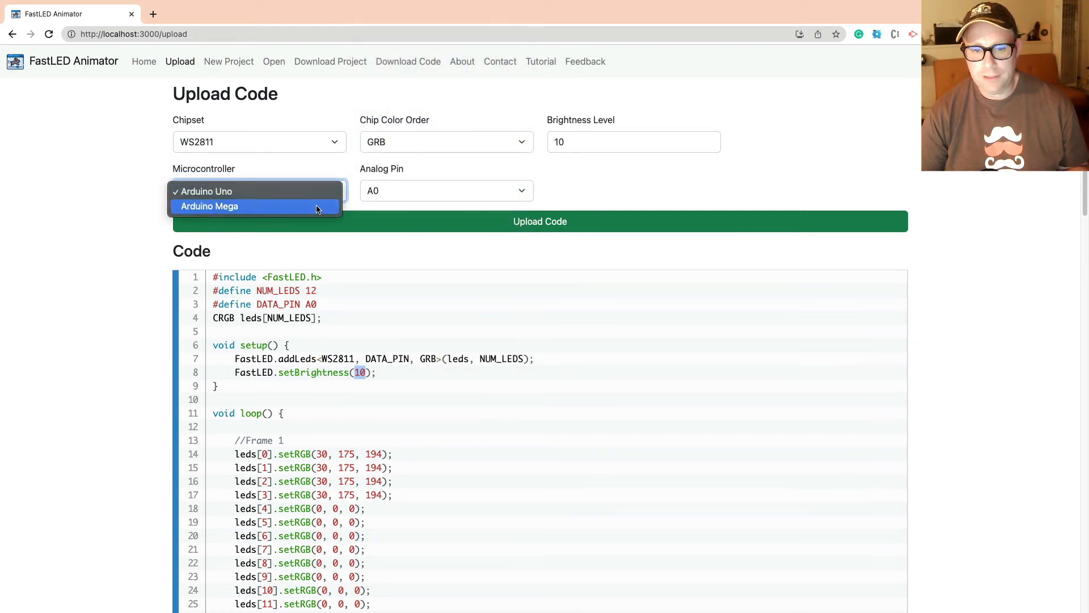
pyautogui.click(320, 206)
pyautogui.click(386, 197)
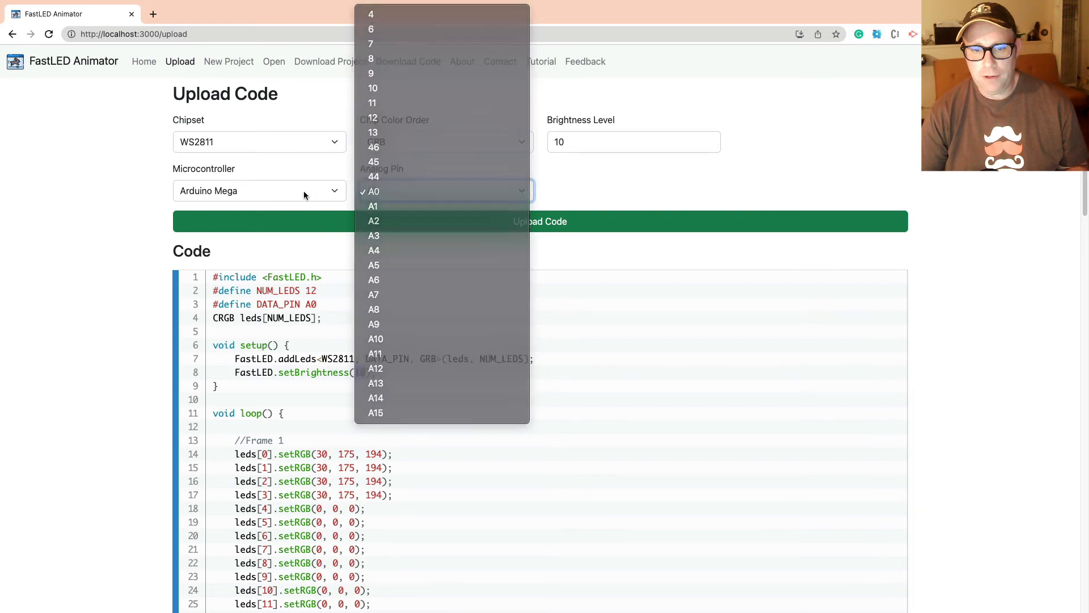
pyautogui.click(304, 191)
# - Set the microcontroller to Arduino Uno, check its analog pin options, and keep pin A0
pyautogui.click(304, 190)
pyautogui.click(306, 183)
pyautogui.click(380, 188)
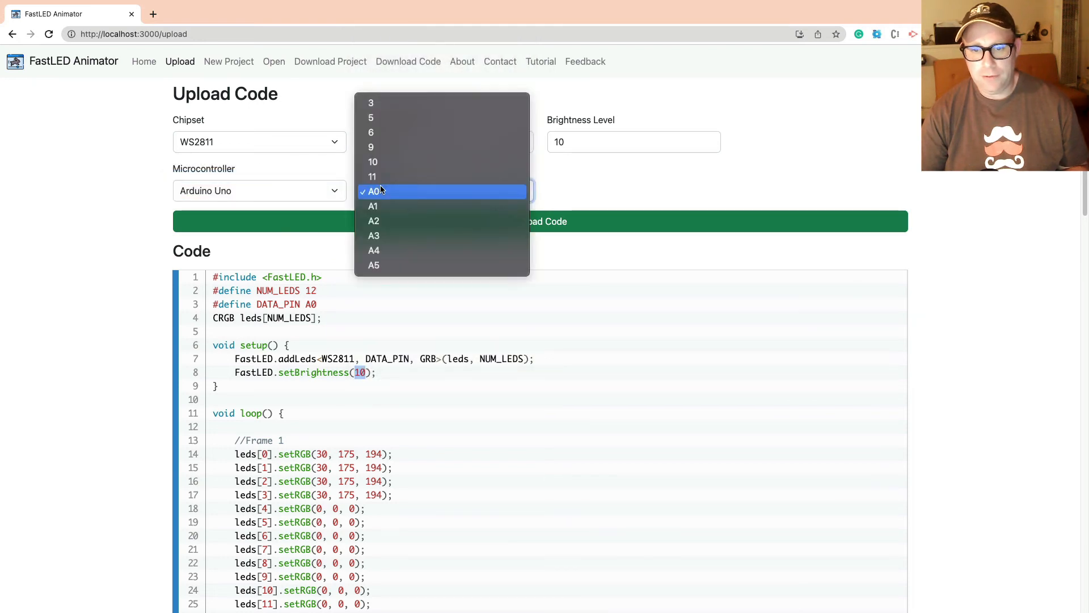
pyautogui.click(365, 193)
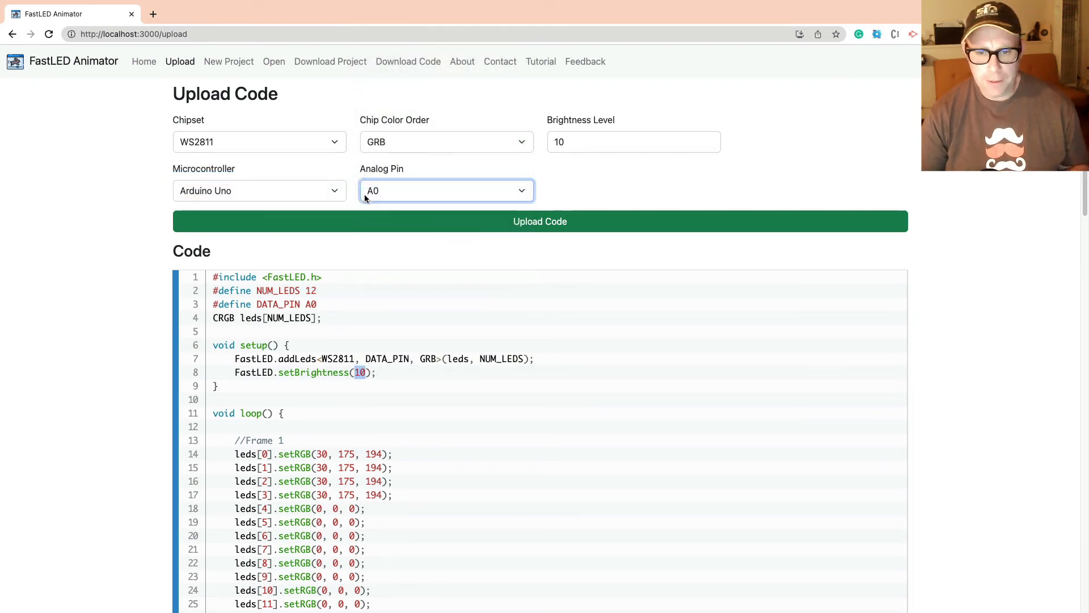
# - Upload the code to the board through the IOUSBHostDevice (cu.usbmodem2101) serial port
pyautogui.click(362, 224)
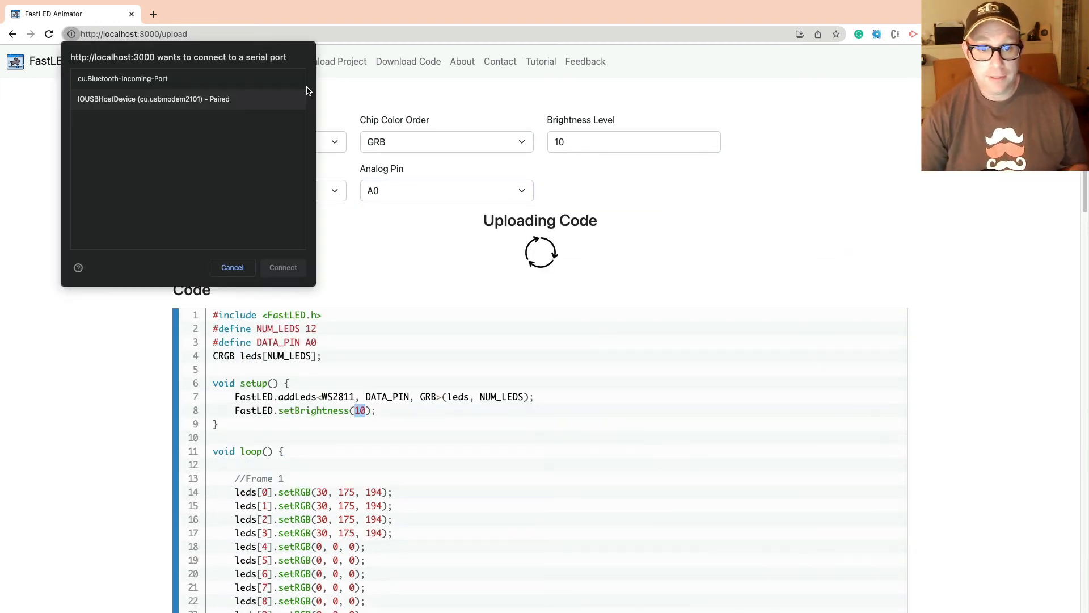
pyautogui.click(240, 99)
pyautogui.click(293, 269)
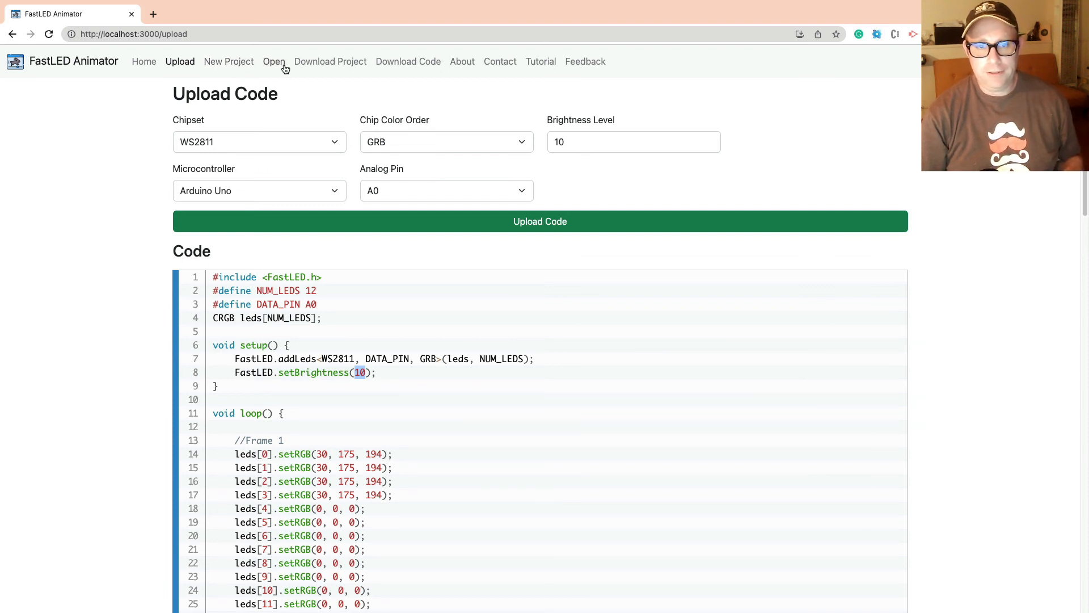
# - Download both the project file and the generated Arduino code
pyautogui.click(328, 64)
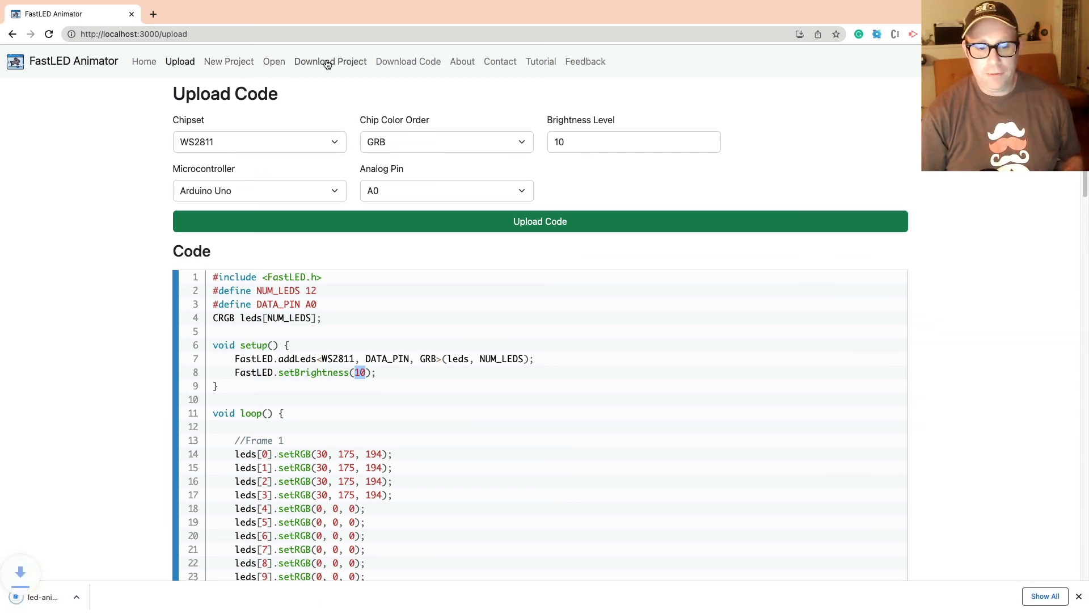
pyautogui.click(397, 66)
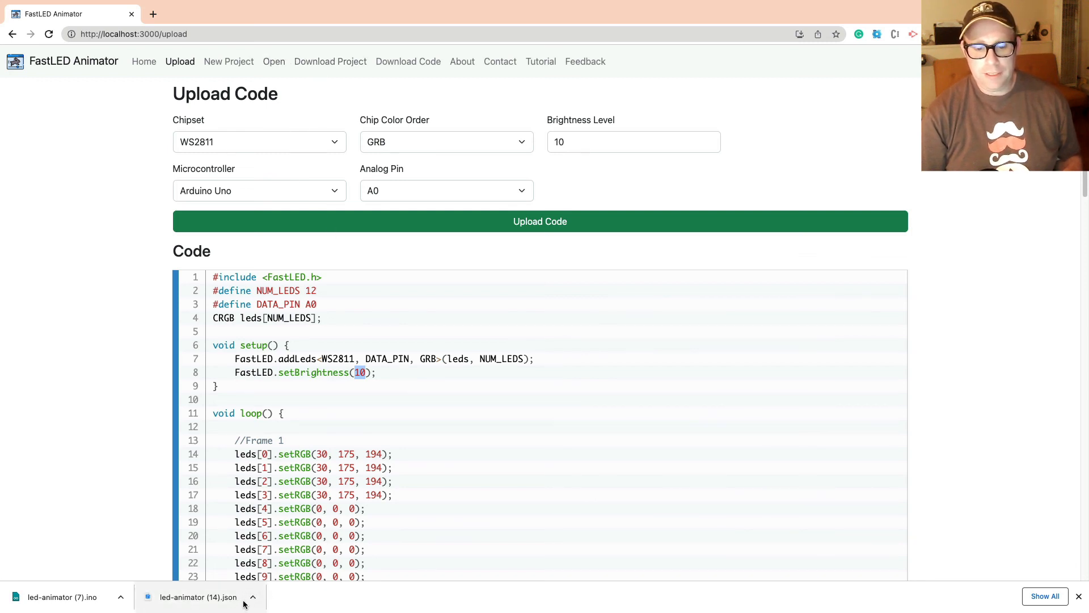
# - Open the snake.json project from the Desktop and show its first frame in the animator on the Home page
pyautogui.click(274, 64)
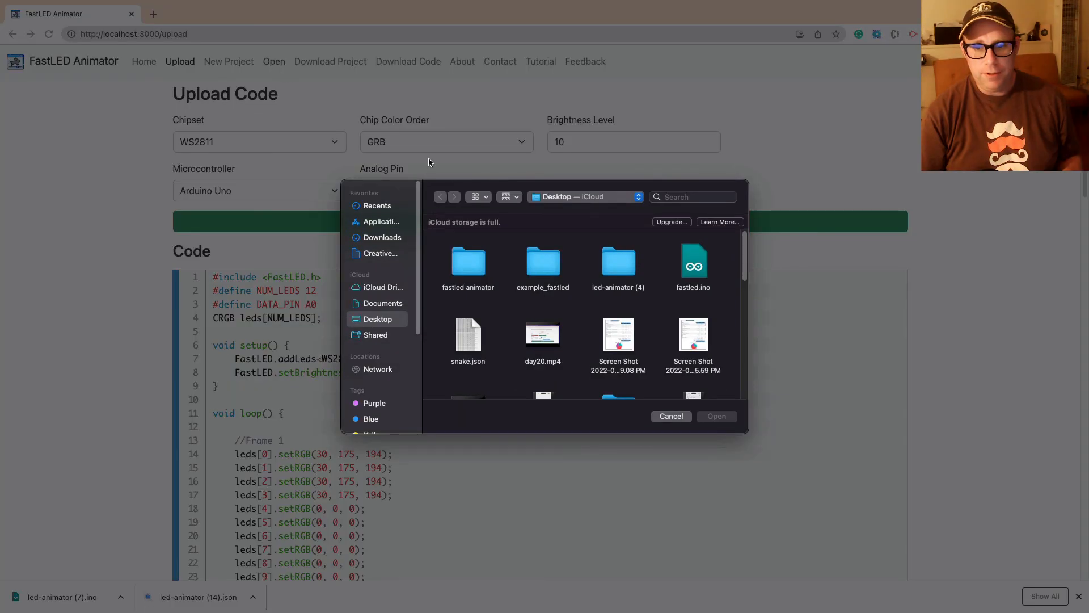
pyautogui.click(469, 359)
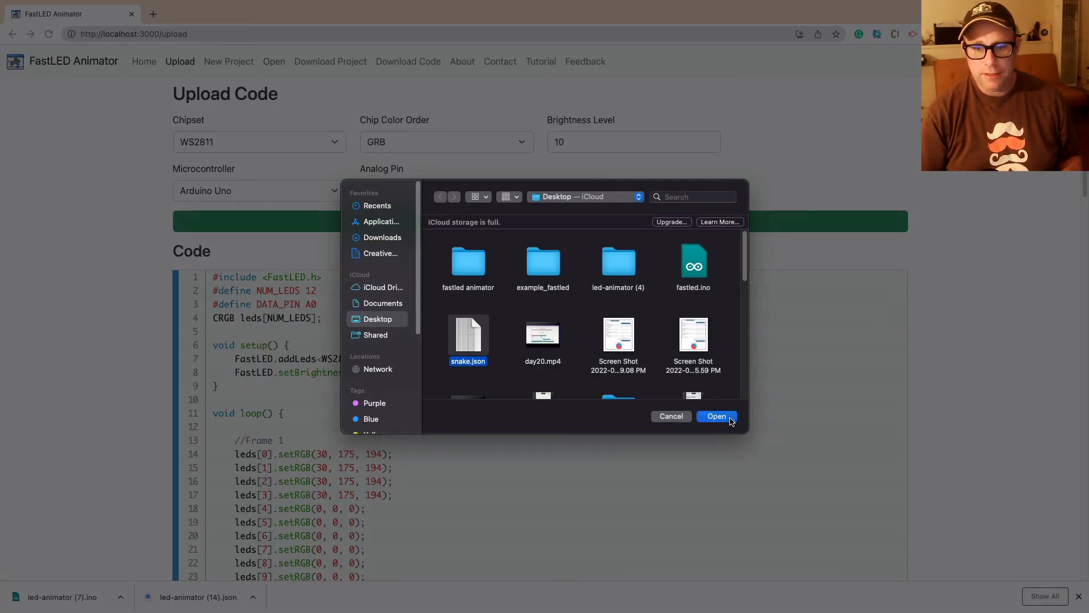
pyautogui.click(731, 420)
pyautogui.click(136, 62)
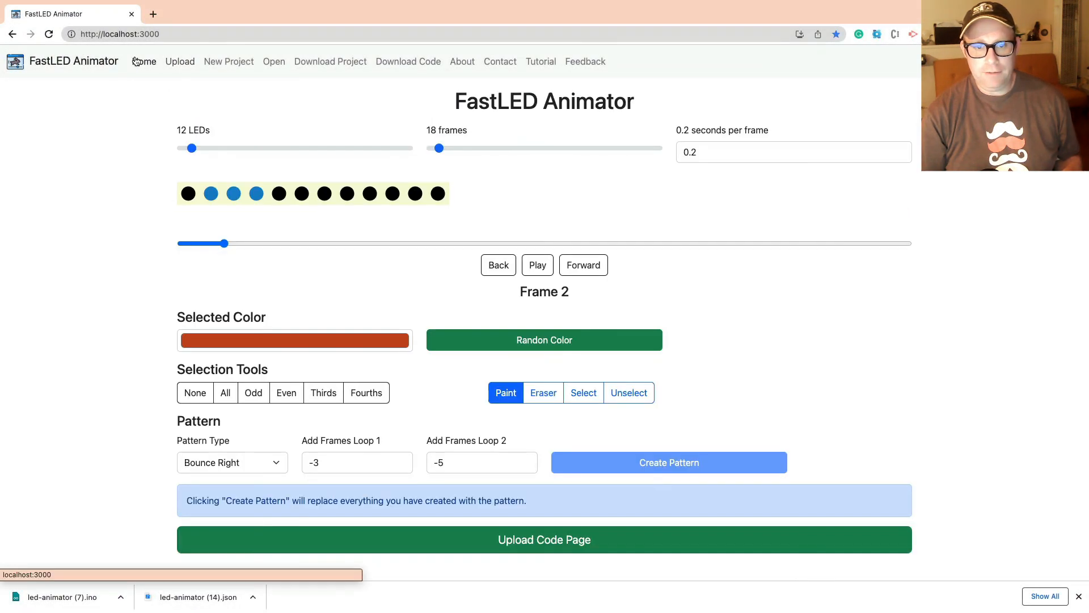
pyautogui.moveTo(224, 245); pyautogui.dragTo(175, 236)
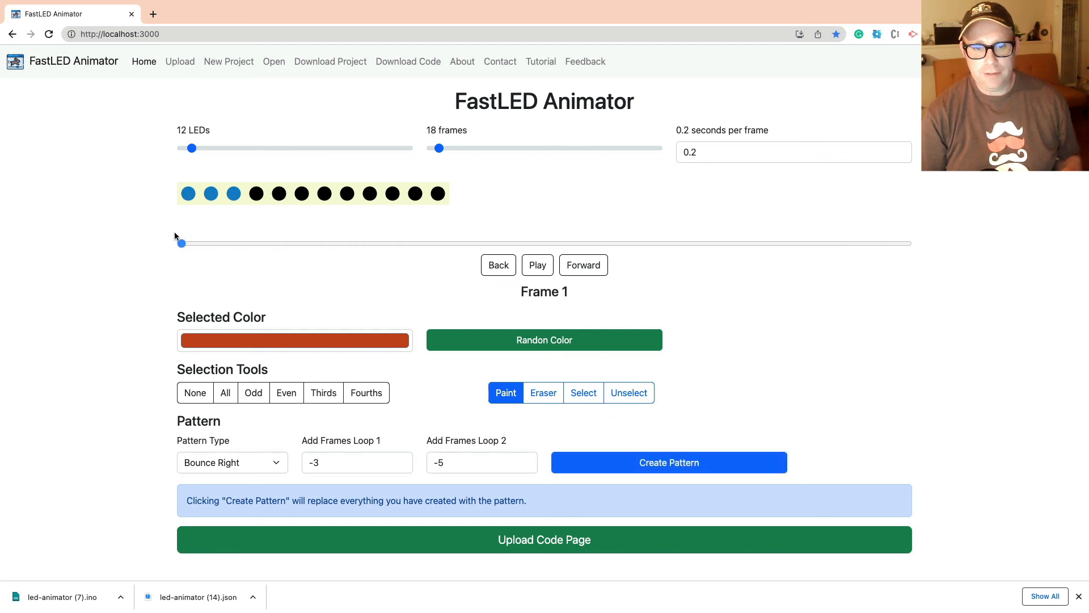
# - Reload the animator page with the project loaded and visit the Feedback page
pyautogui.click(49, 35)
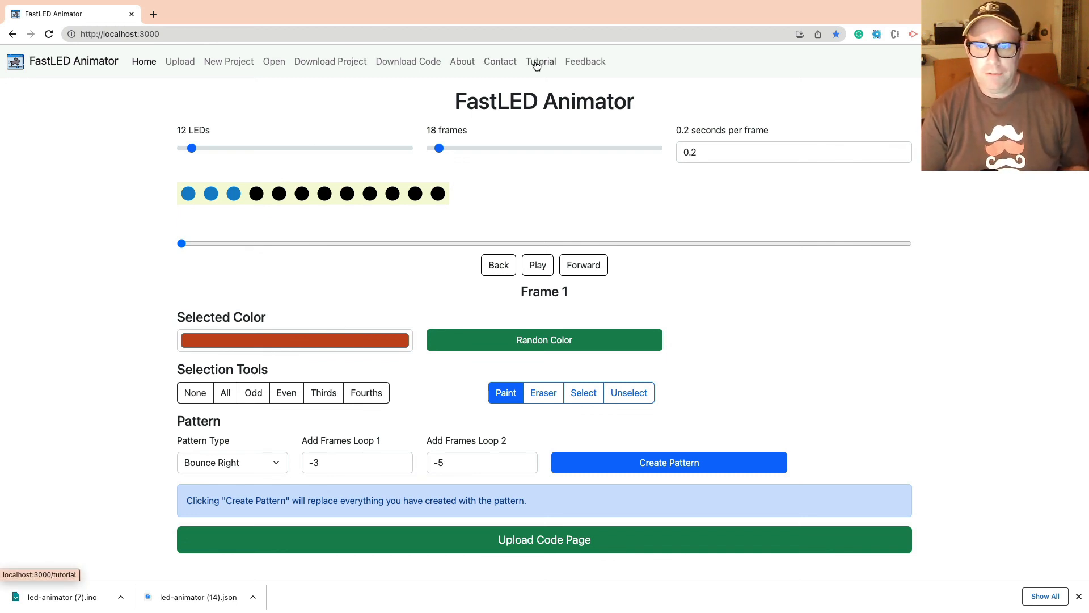
pyautogui.click(594, 67)
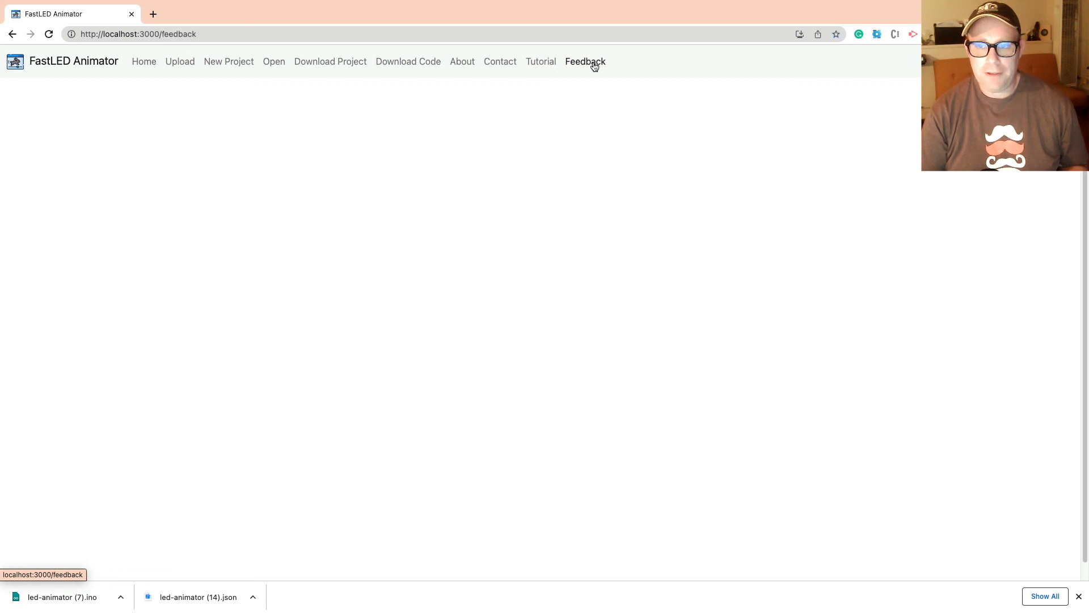